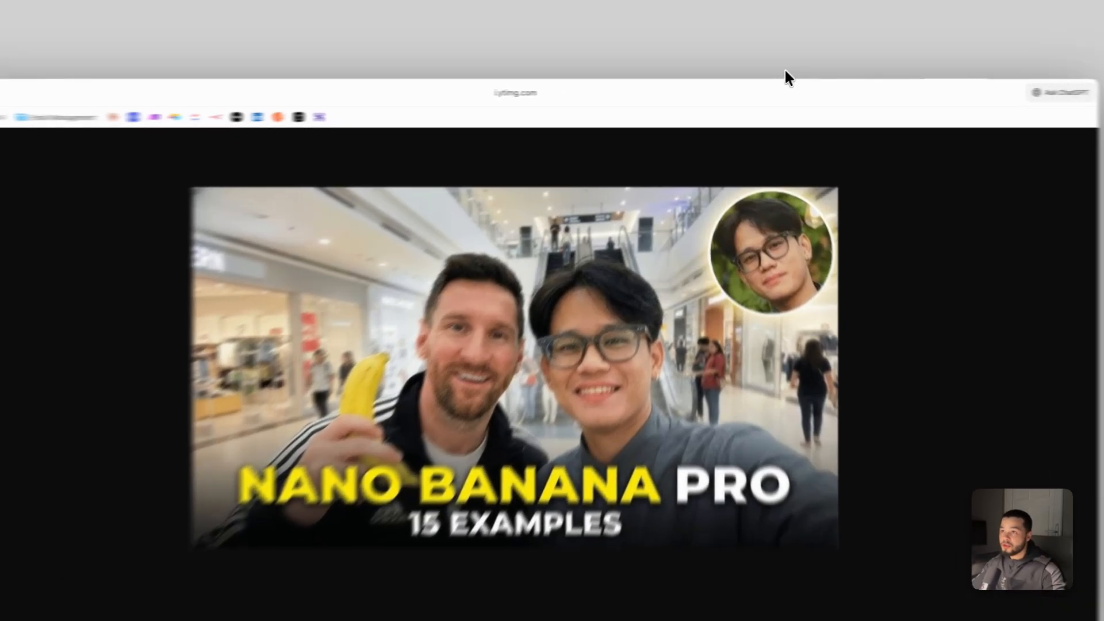
Switch to the Google AI Studio playground and select the Nano Banana Pro model.
click(773, 75)
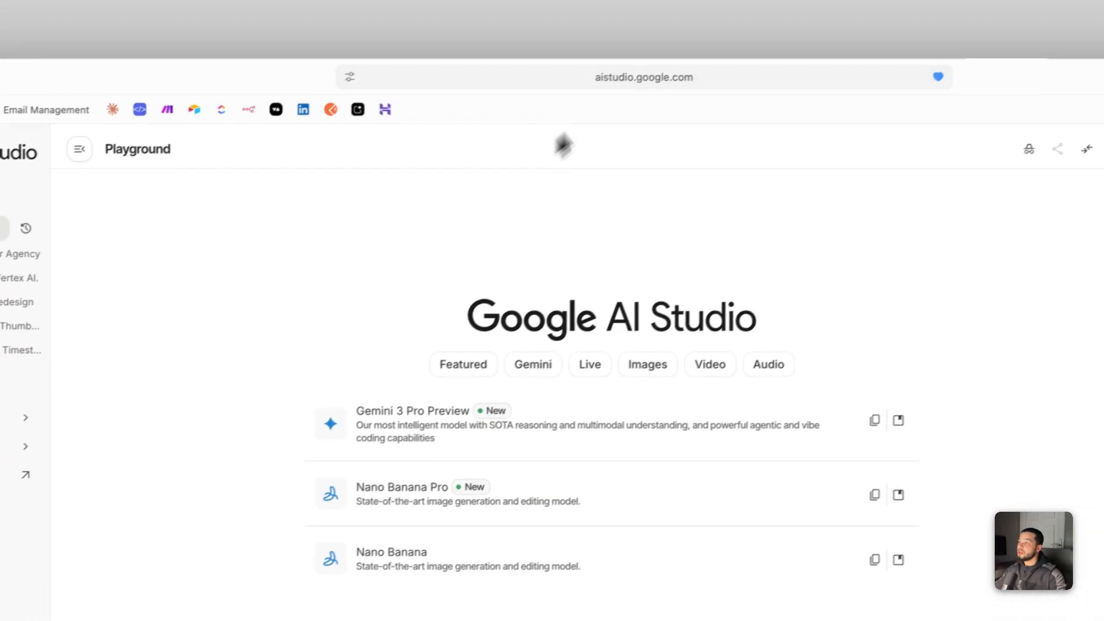
click(450, 92)
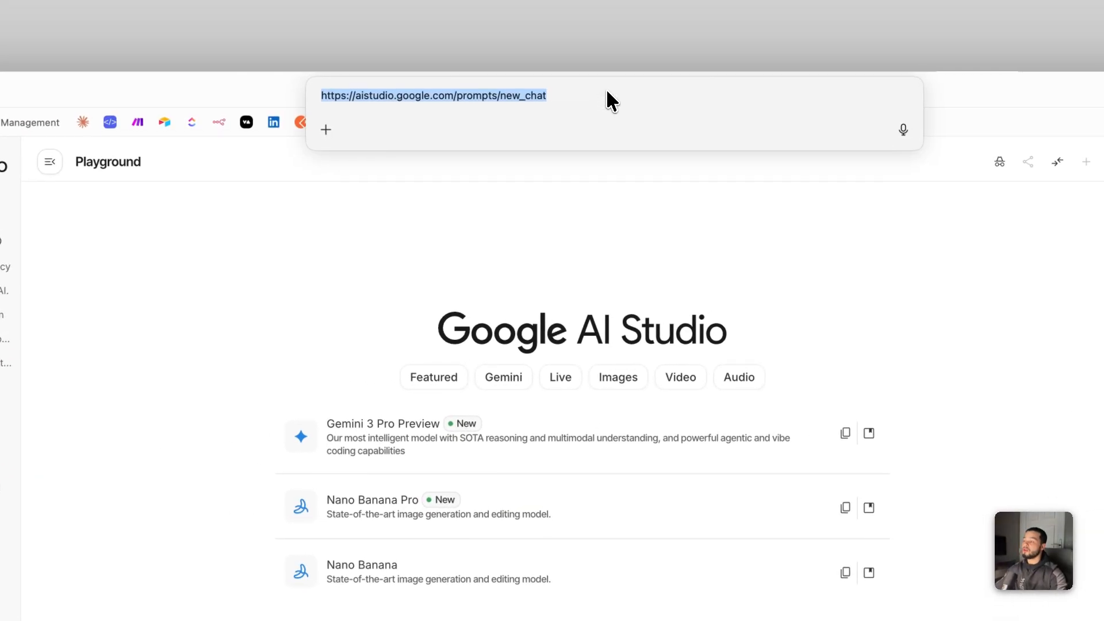
click(434, 220)
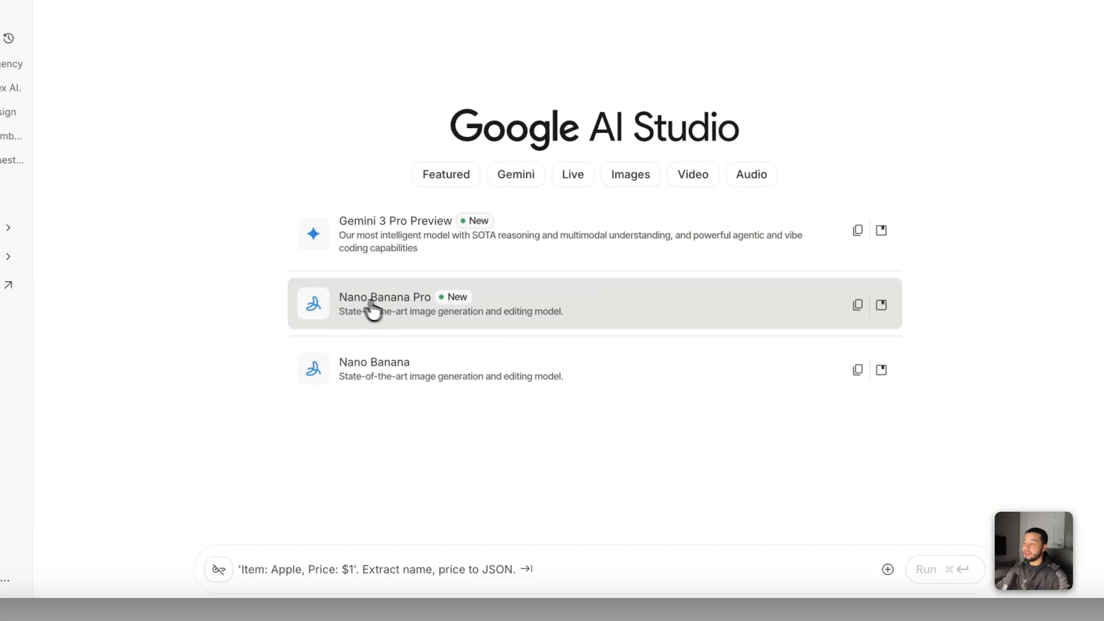
click(400, 354)
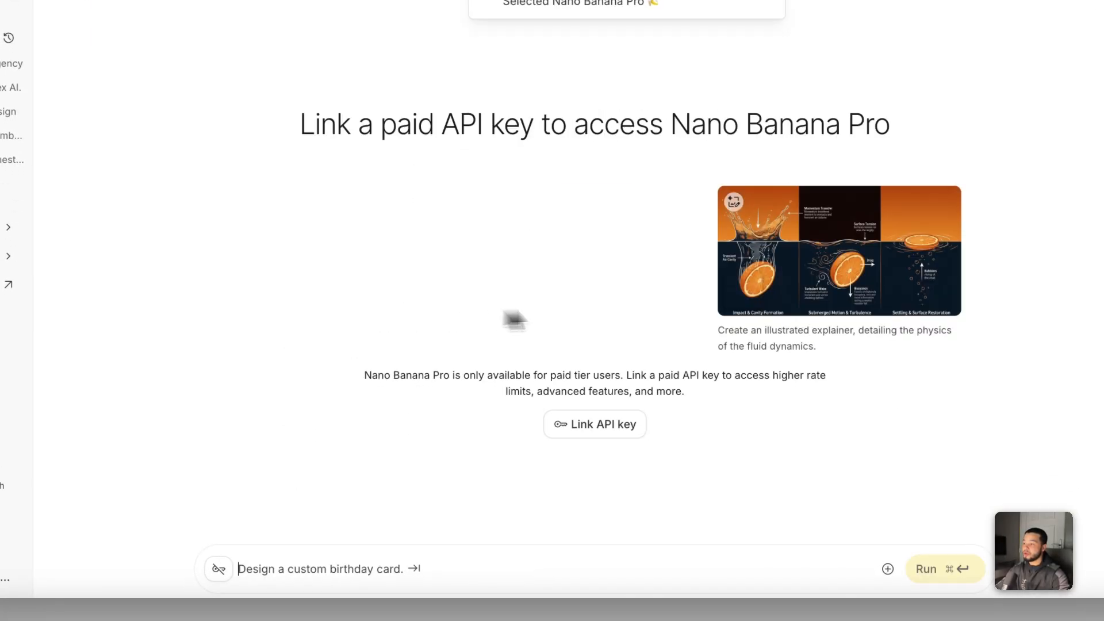
Link the paid API key from the imported veo 3 project to access Nano Banana Pro.
click(597, 426)
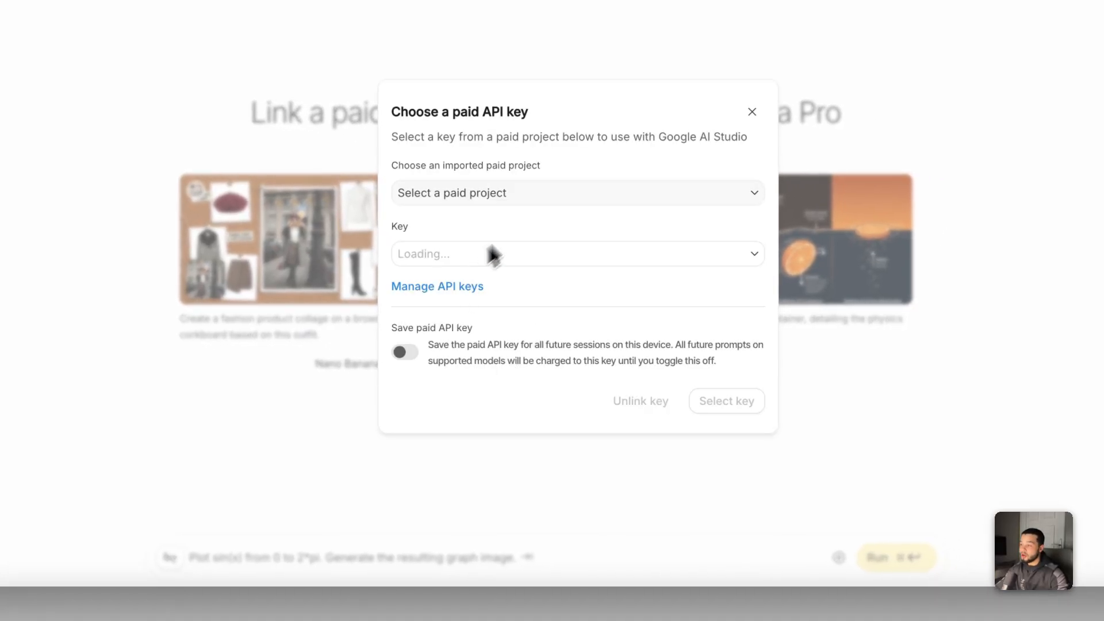
click(567, 198)
click(572, 263)
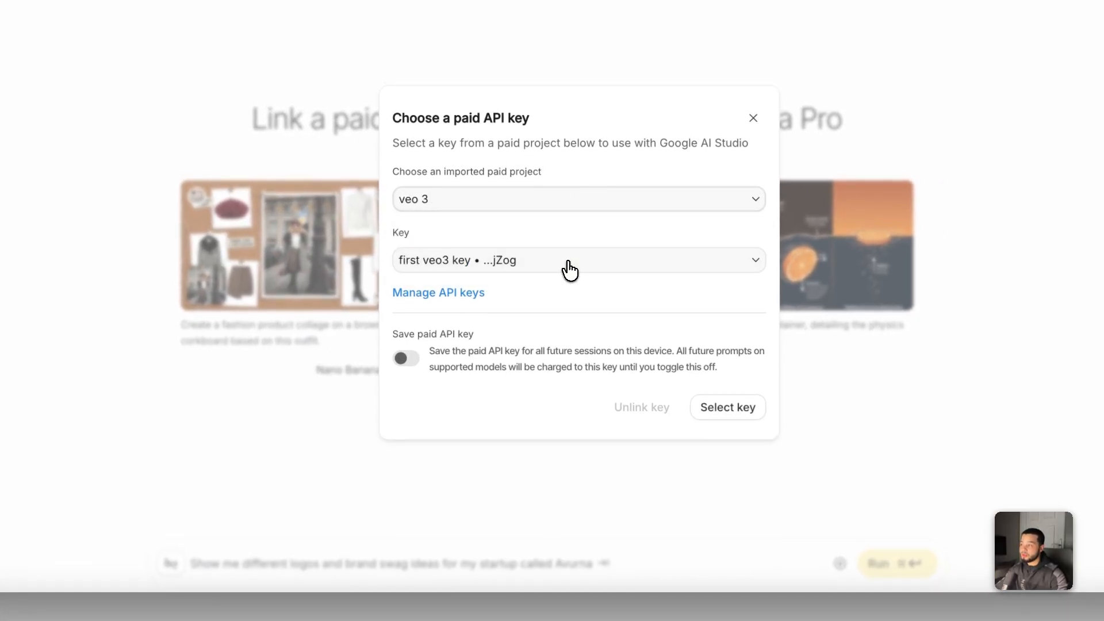
click(570, 269)
click(715, 392)
click(726, 411)
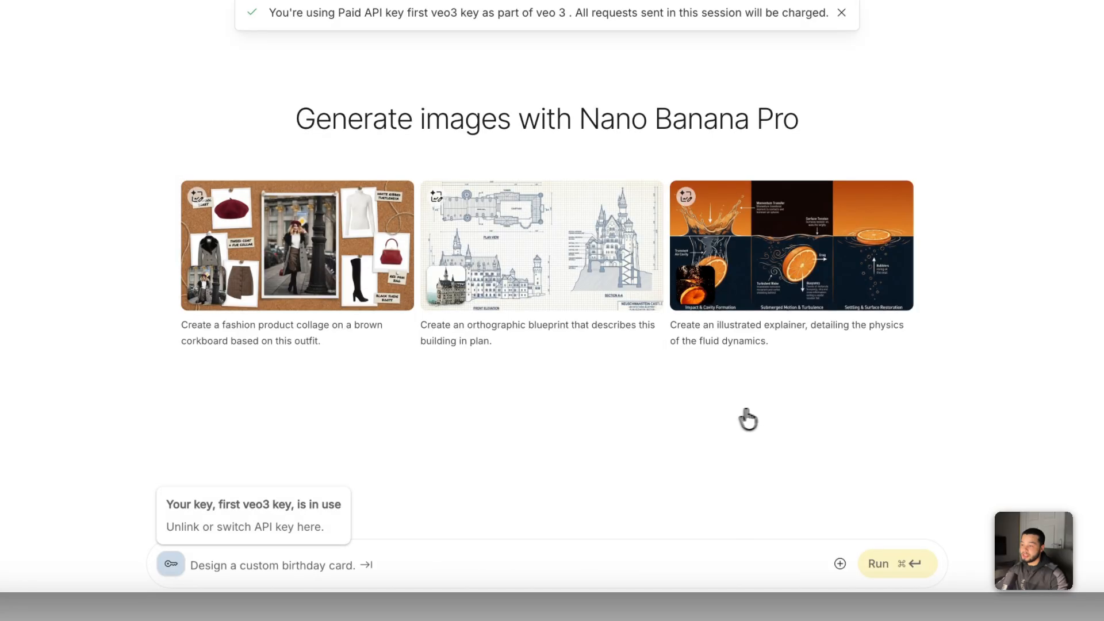
Examine the aspect ratio options offered for the generated images without changing the setting.
click(341, 562)
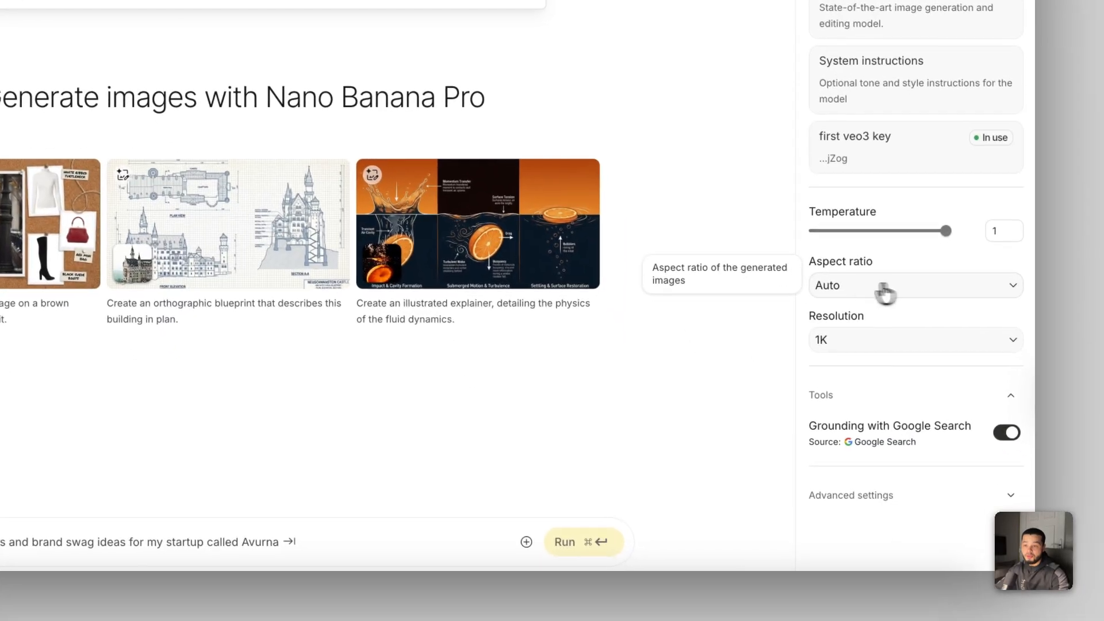
click(843, 285)
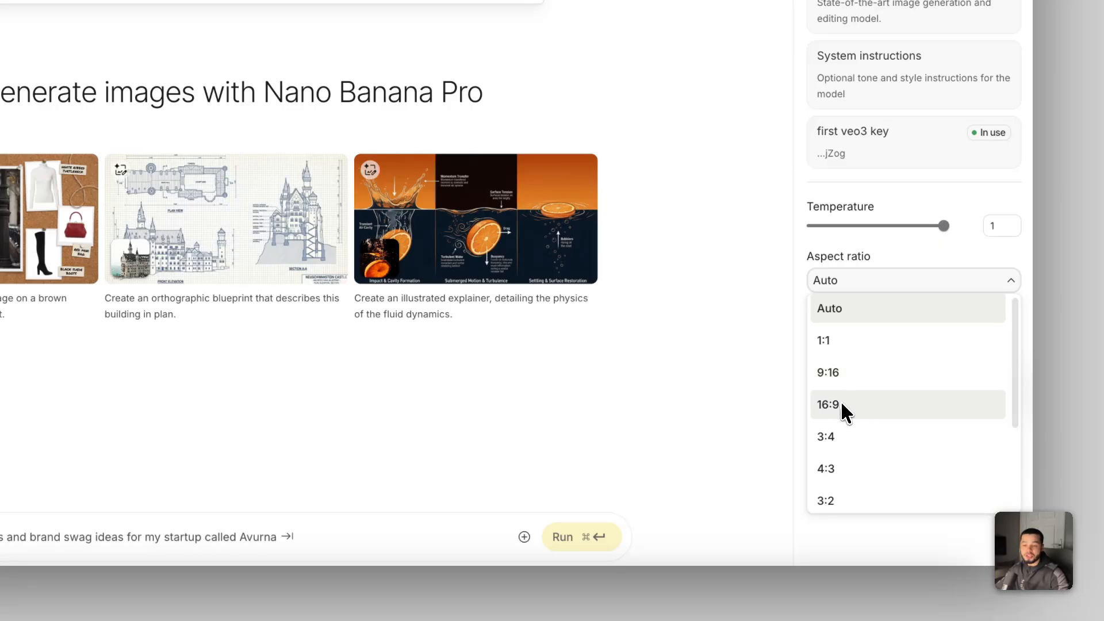
scroll(846, 426, down, 4)
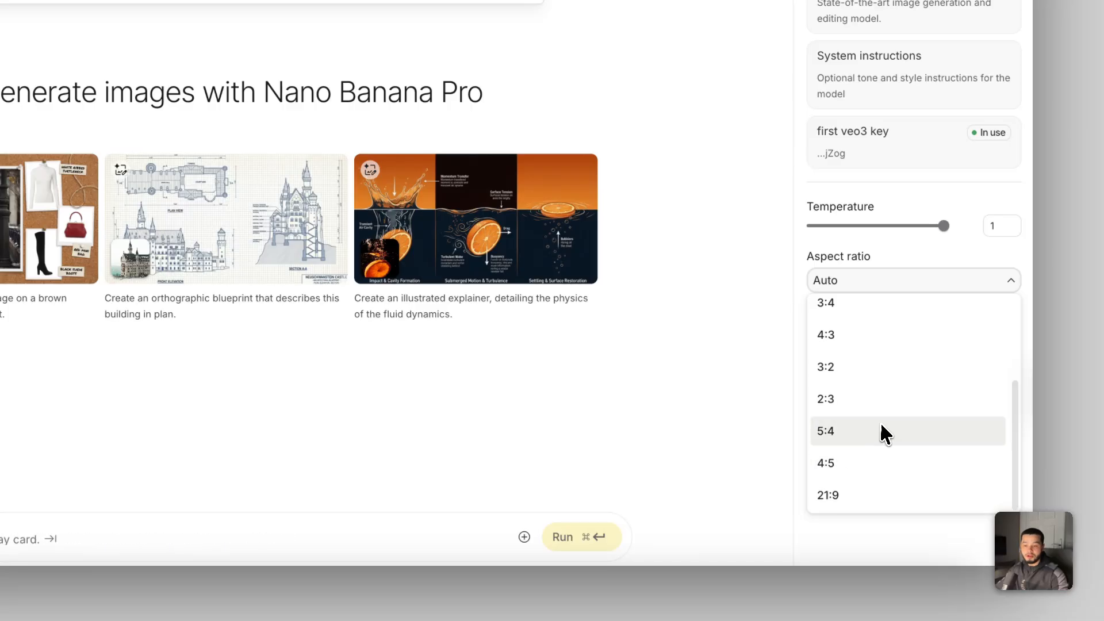
scroll(885, 434, up, 4)
click(738, 272)
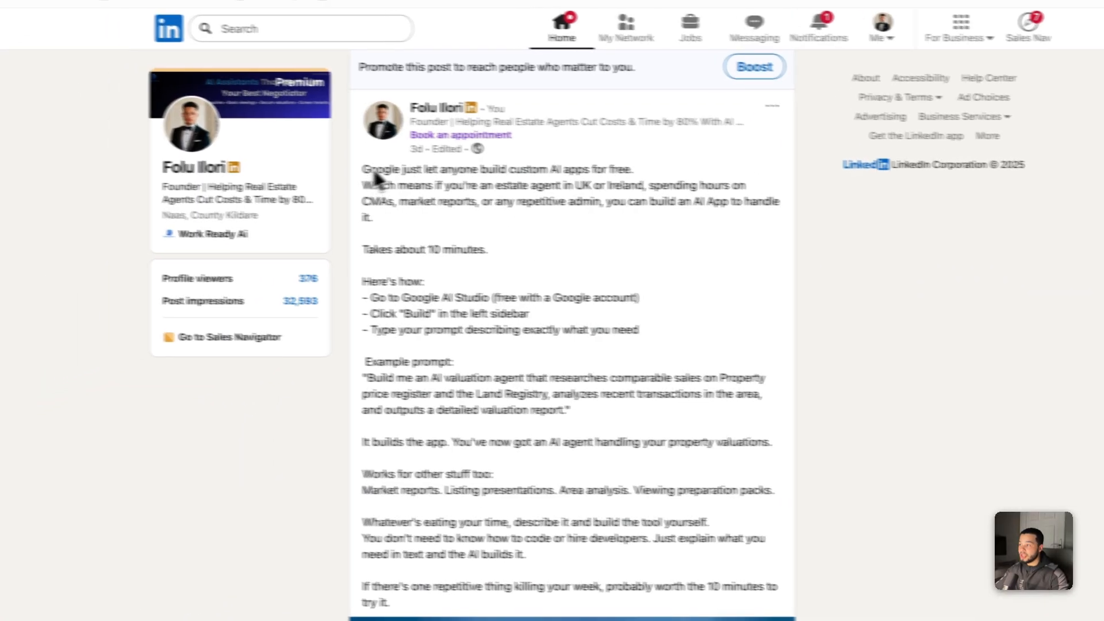
Copy the LinkedIn post's text into the Nano Banana Pro prompt and add "create a linkedin realistic style image for thsi psot" below it.
drag(363, 169, 421, 613)
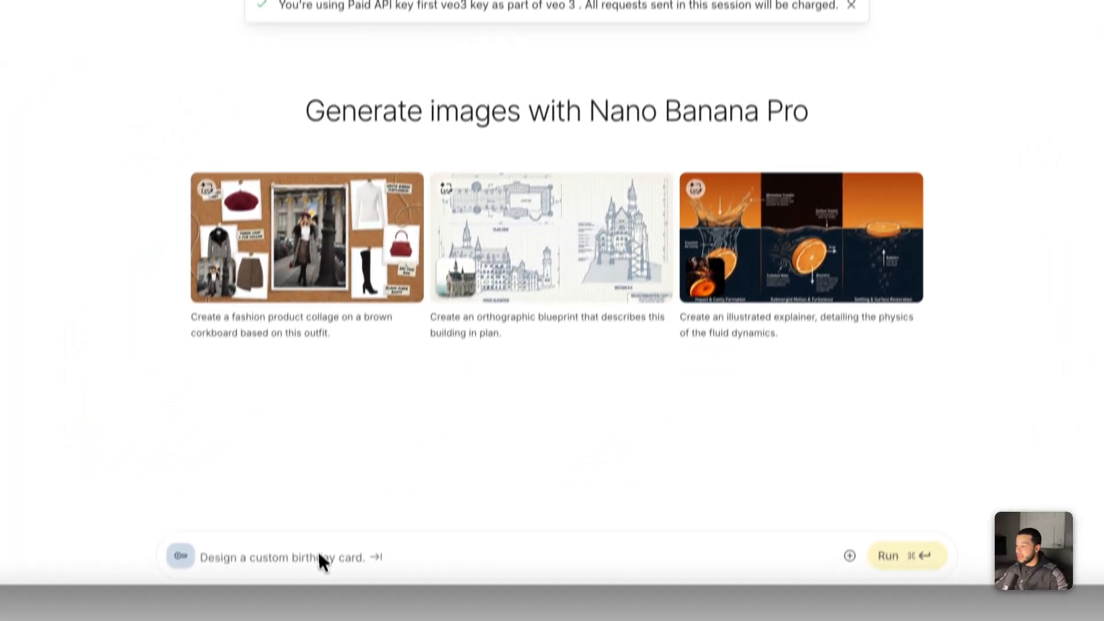
click(320, 561)
key(super+v)
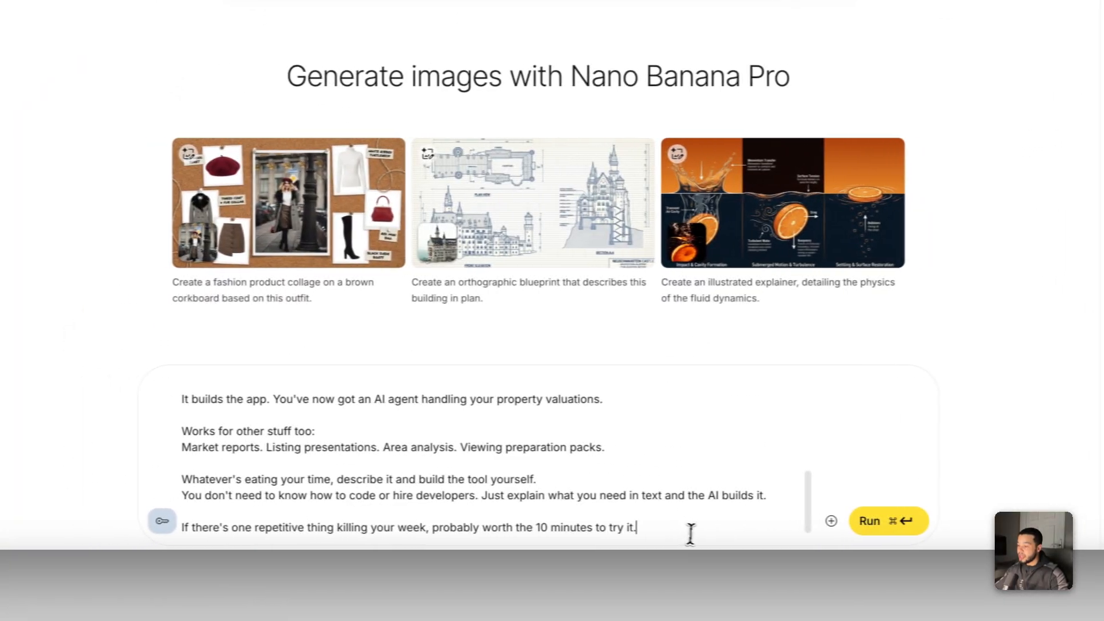
key(Return)
key(Return)
text(cr)
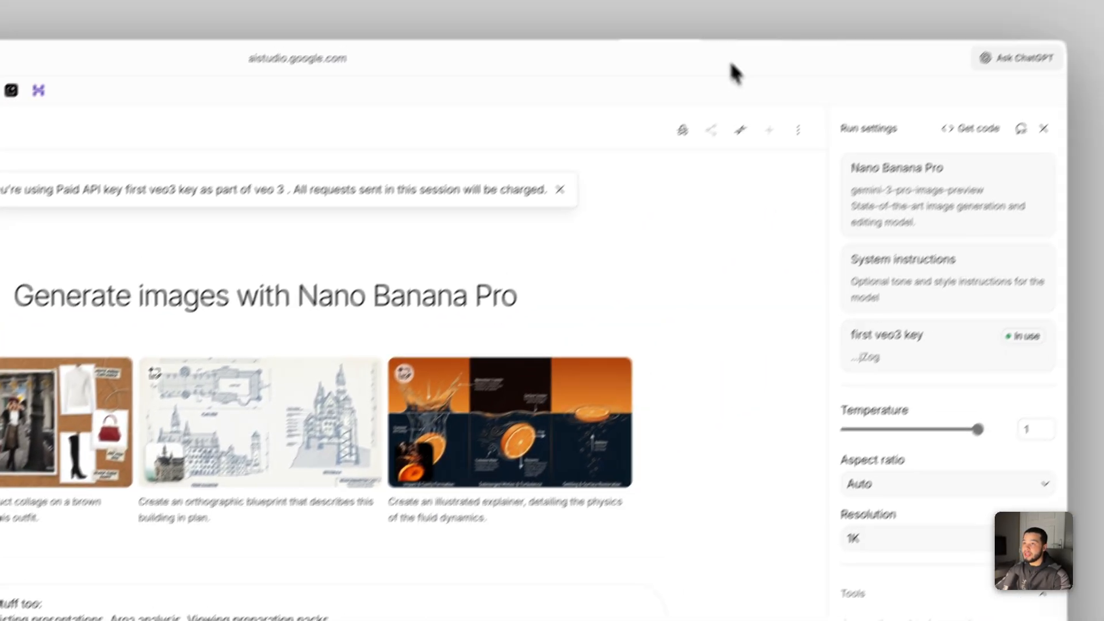
Switch to the LinkedIn post and view its billboard image enlarged.
click(723, 48)
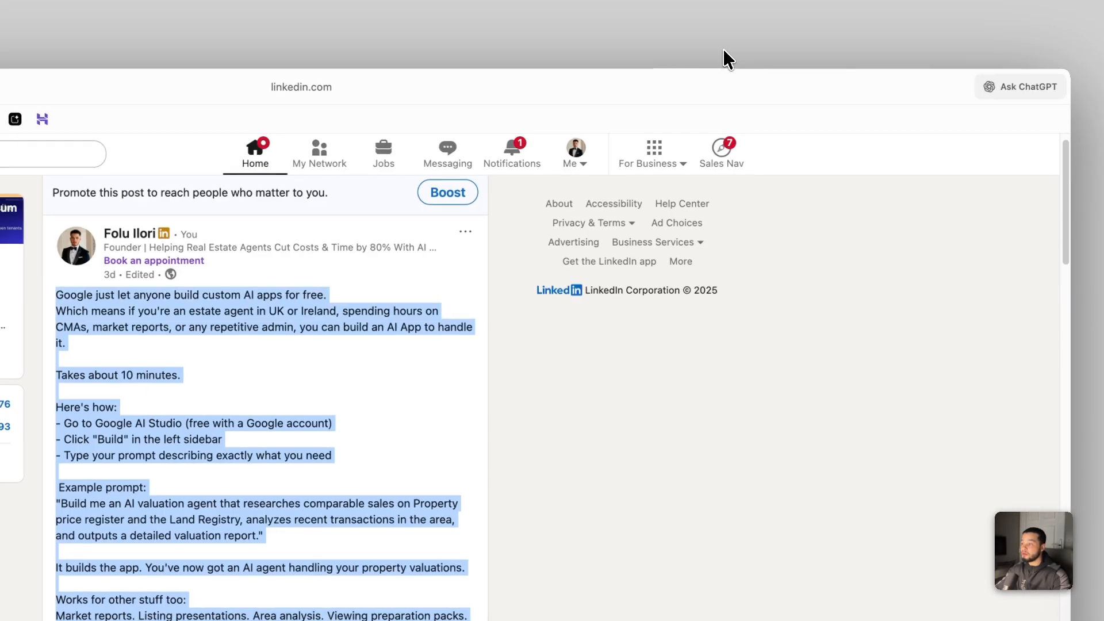
scroll(562, 441, down, 15)
scroll(552, 376, up, 6)
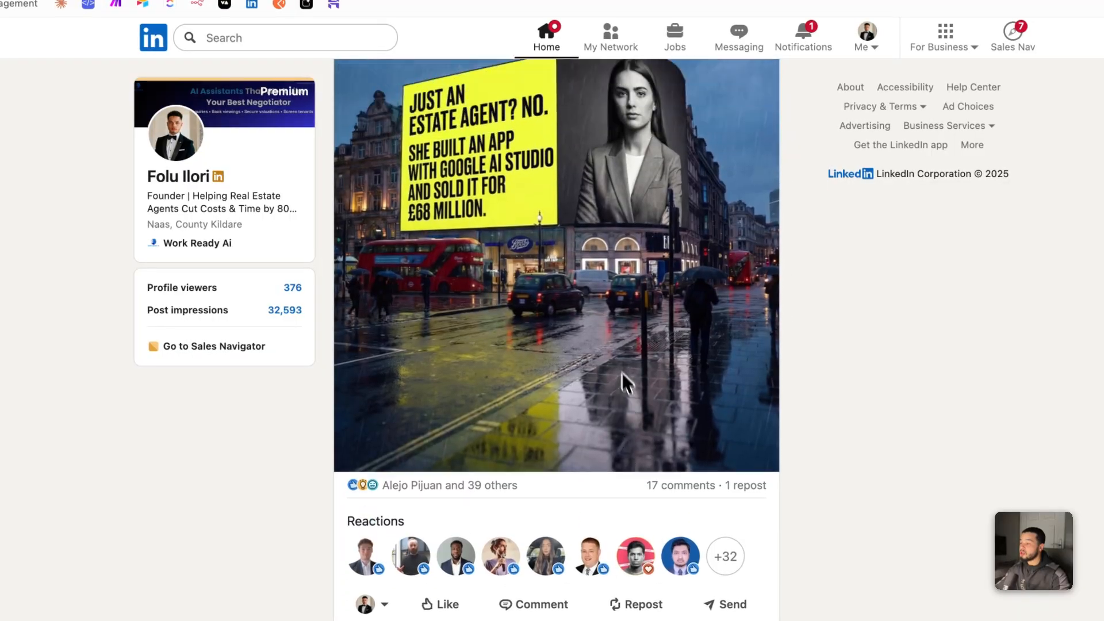
click(596, 292)
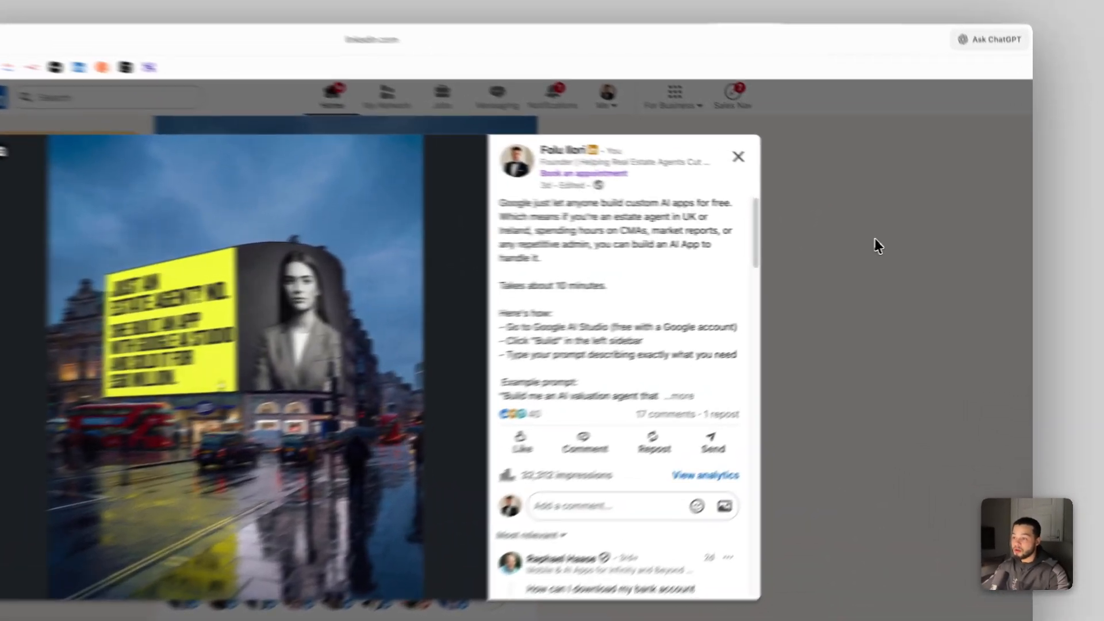
click(929, 242)
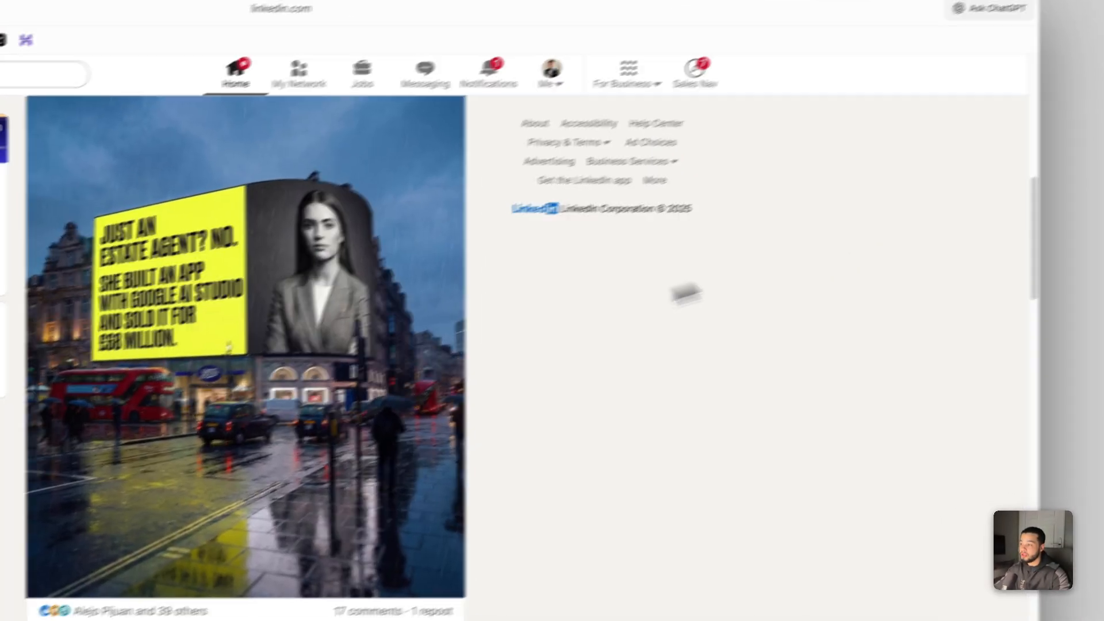
Examine the LinkedIn post's impressions, reactions and comments together with its text and billboard image.
scroll(568, 410, down, 4)
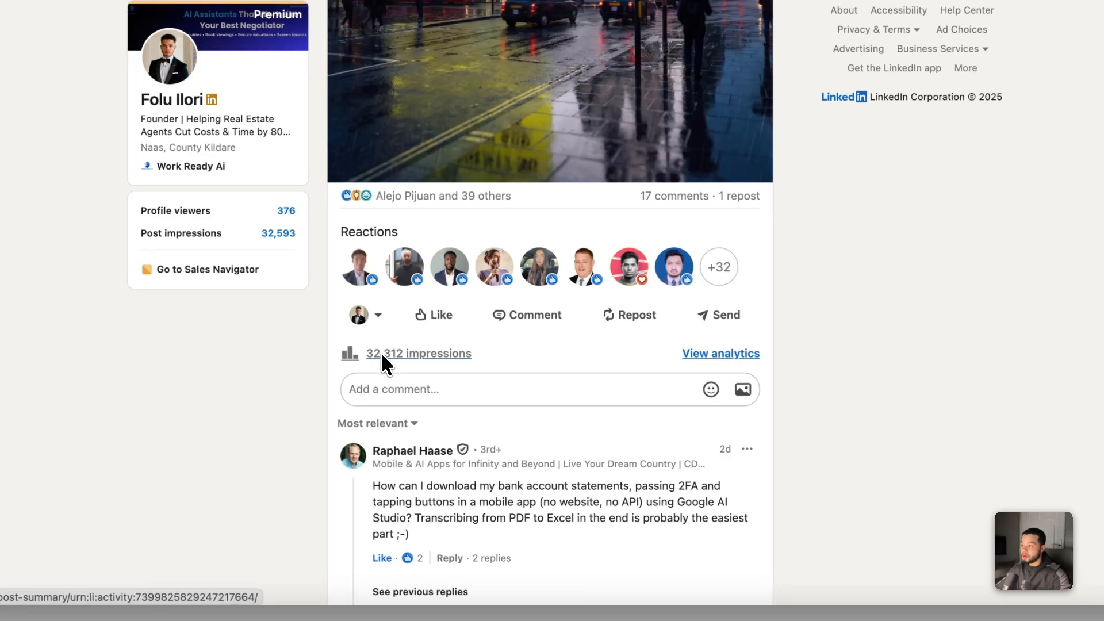
scroll(510, 361, up, 10)
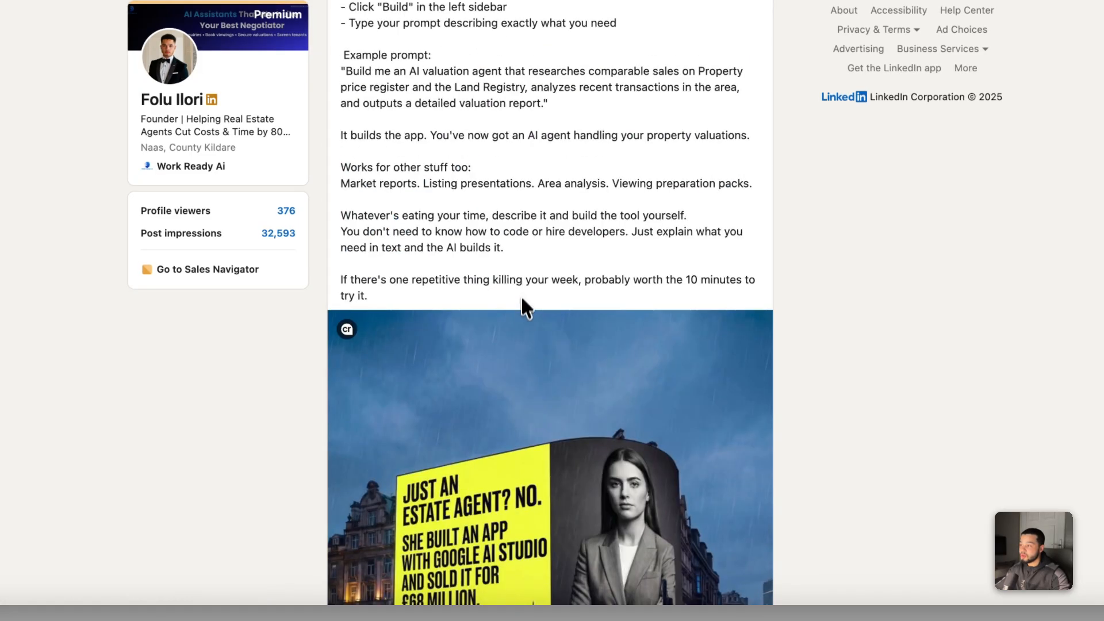
scroll(521, 295, down, 8)
scroll(573, 329, down, 1)
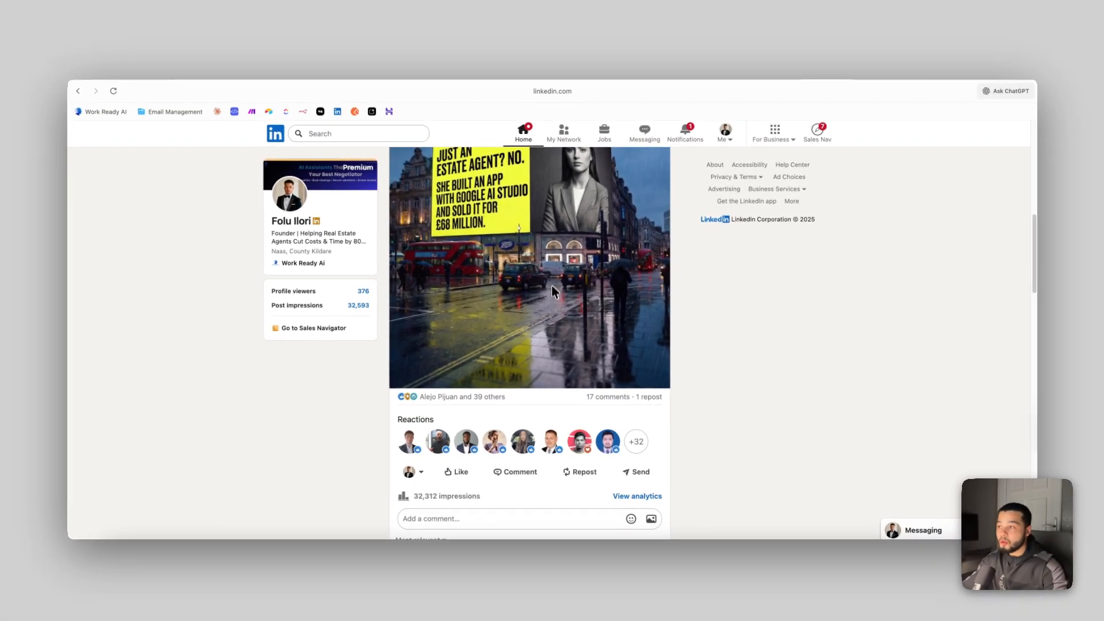
scroll(564, 314, up, 1)
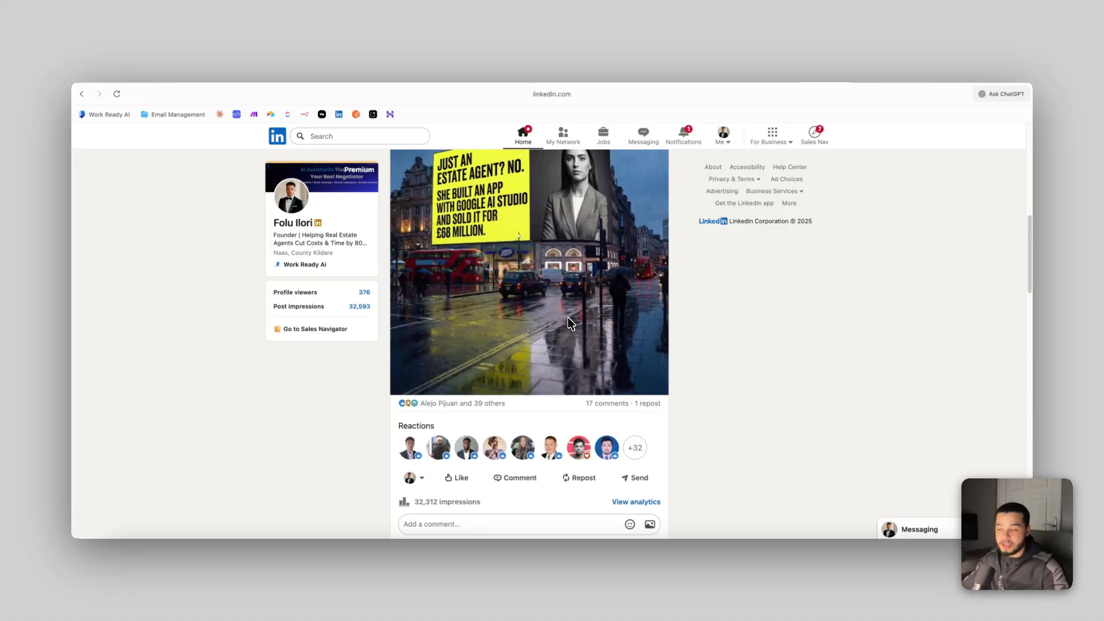
scroll(554, 353, up, 2)
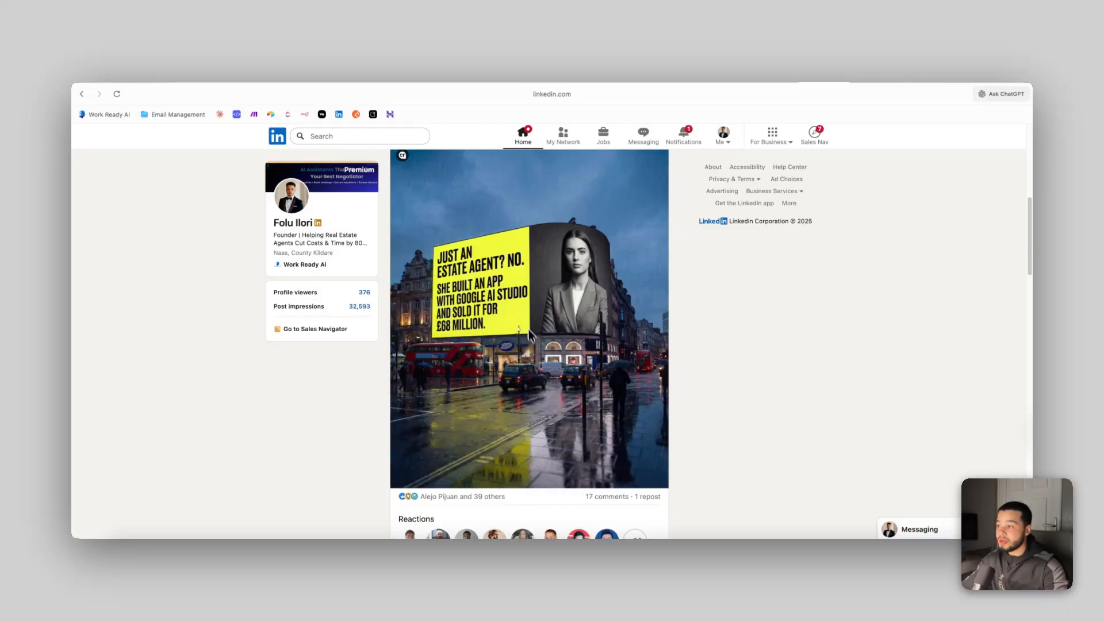
scroll(529, 337, down, 10)
scroll(537, 422, up, 3)
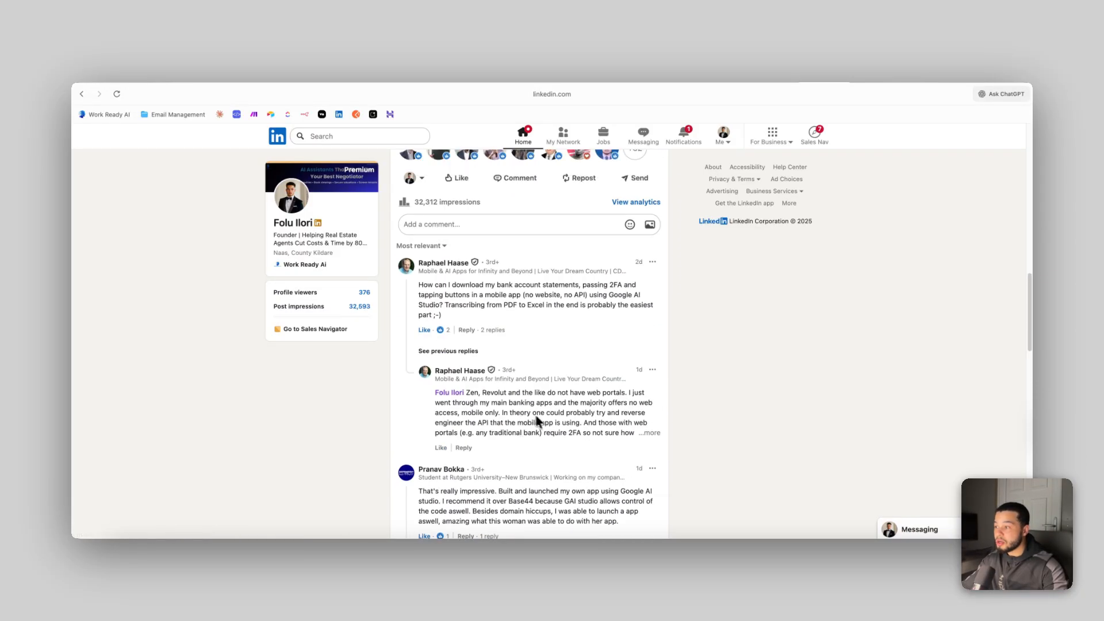
scroll(538, 422, up, 4)
scroll(550, 430, down, 1)
scroll(591, 426, up, 3)
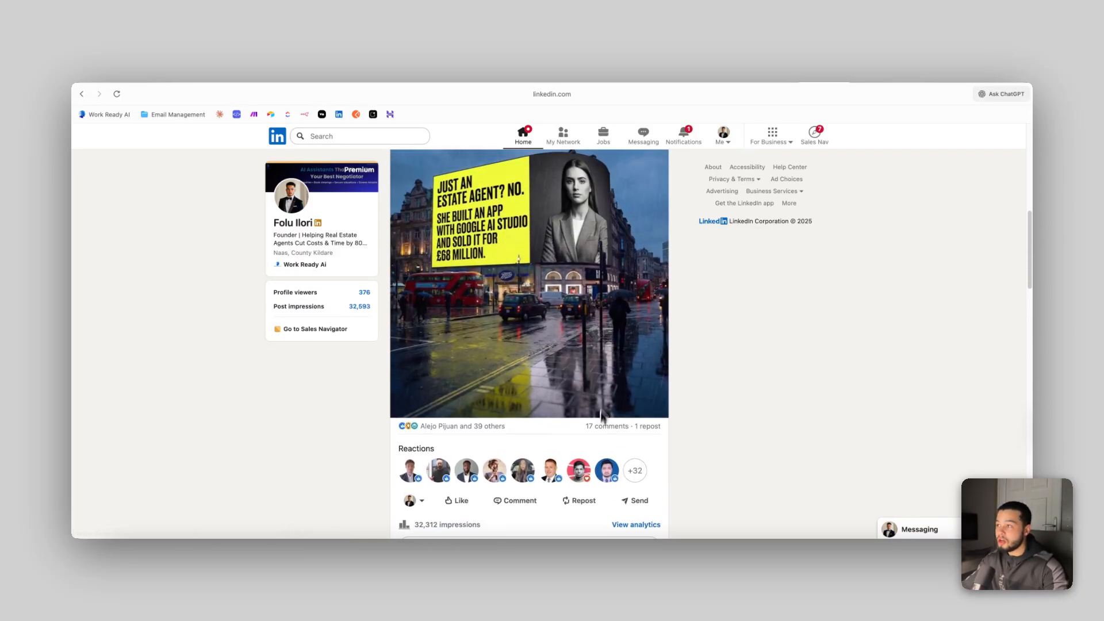
scroll(601, 416, up, 5)
scroll(525, 267, down, 5)
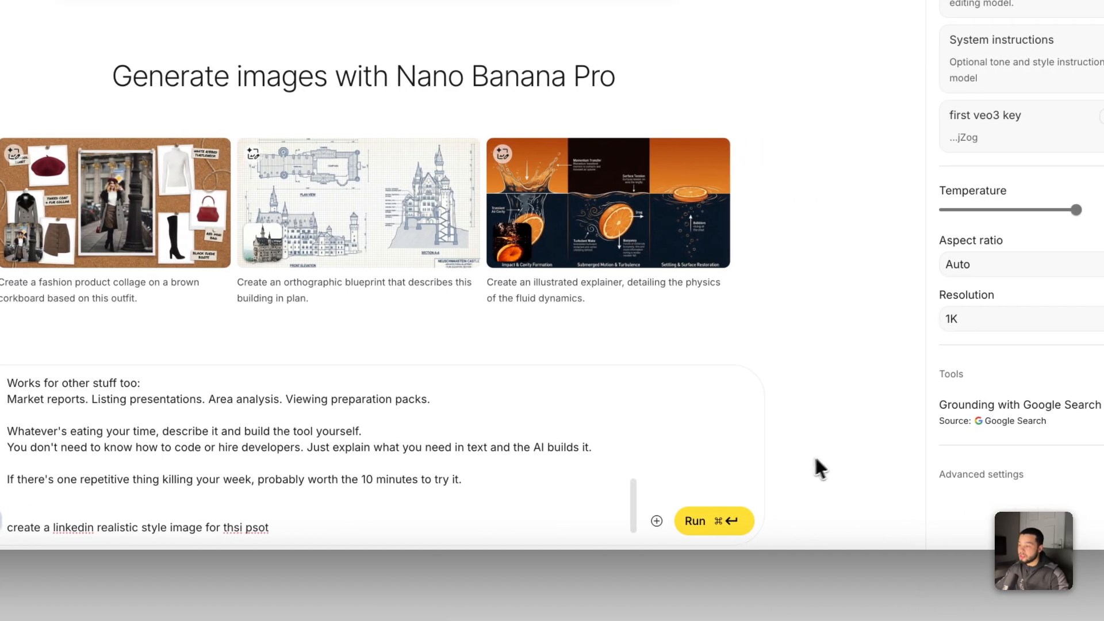
drag(464, 480, 115, 353)
scroll(241, 414, down, 6)
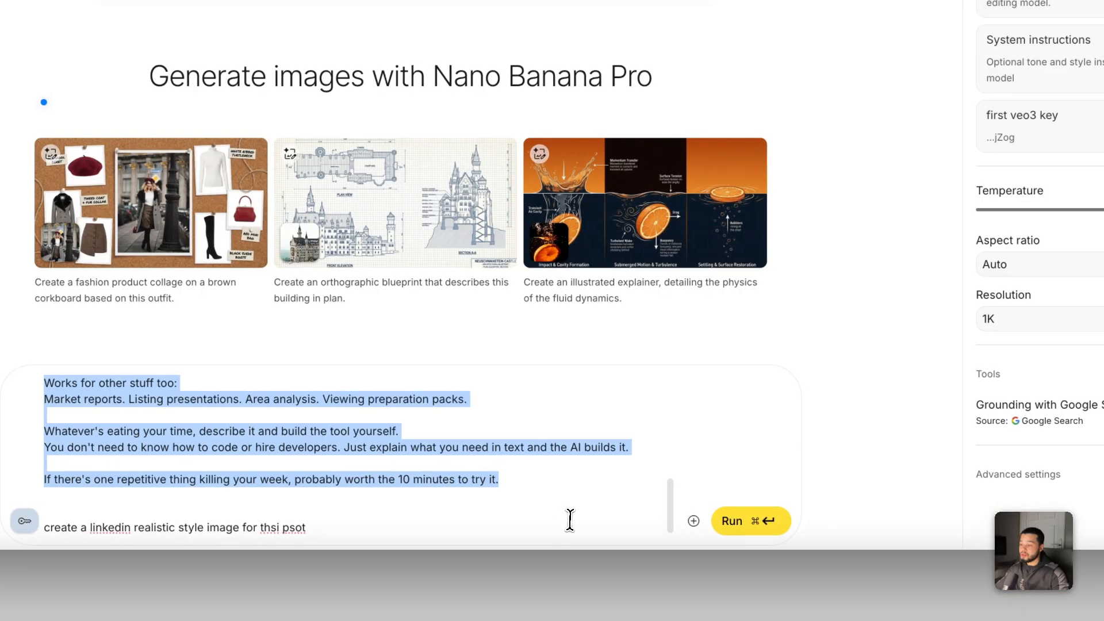
click(582, 519)
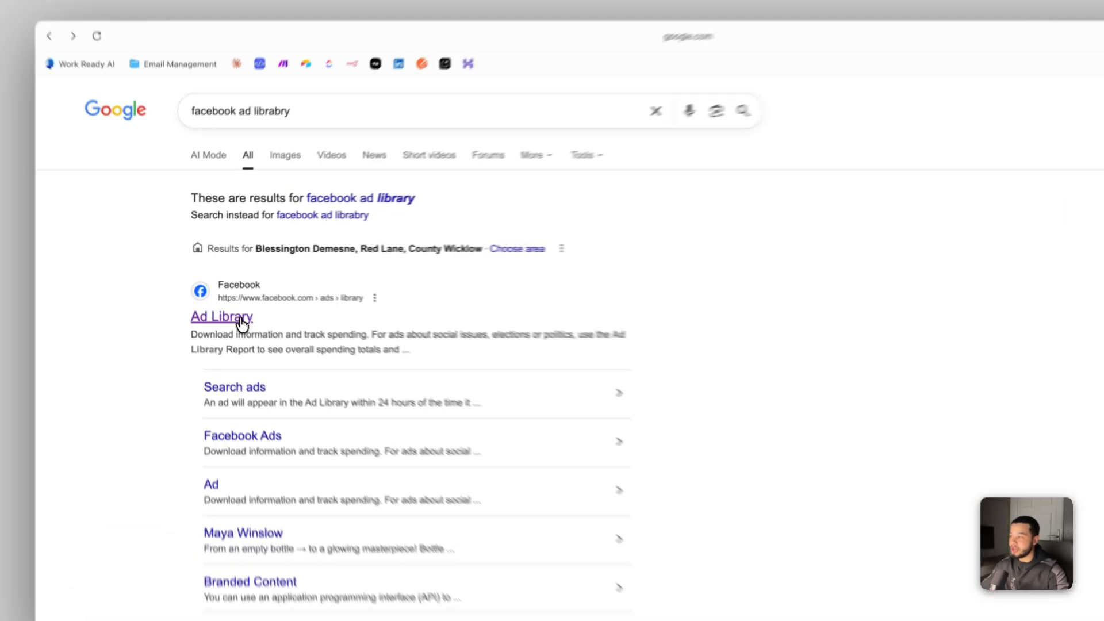
Open the Meta Ad Library from the Google results and set the ad search to all countries and the All ads category.
click(241, 322)
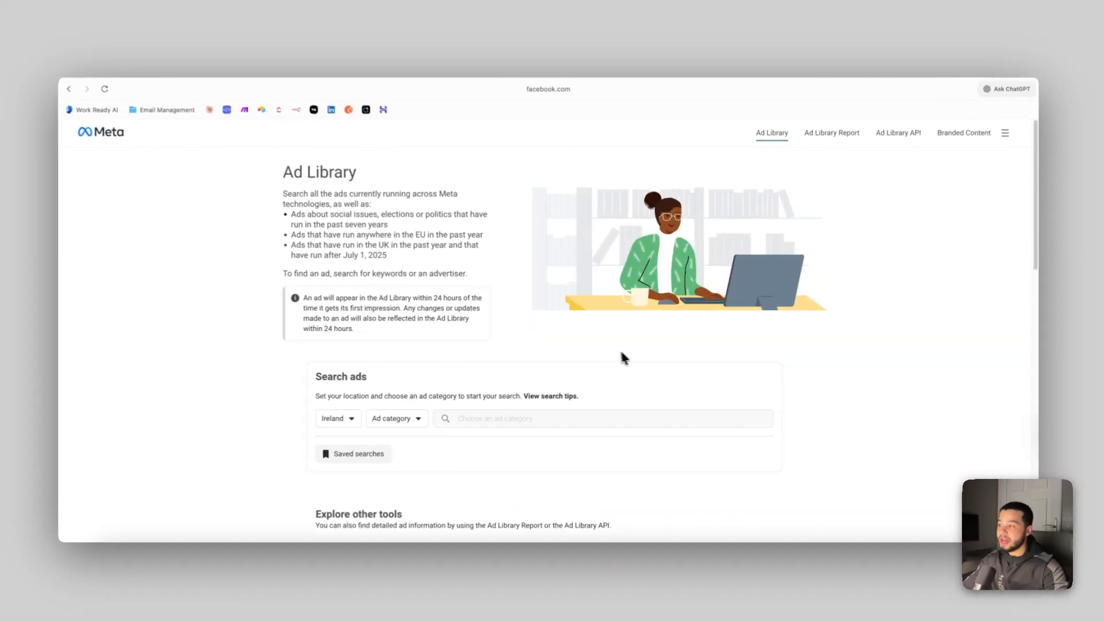
scroll(437, 374, down, 3)
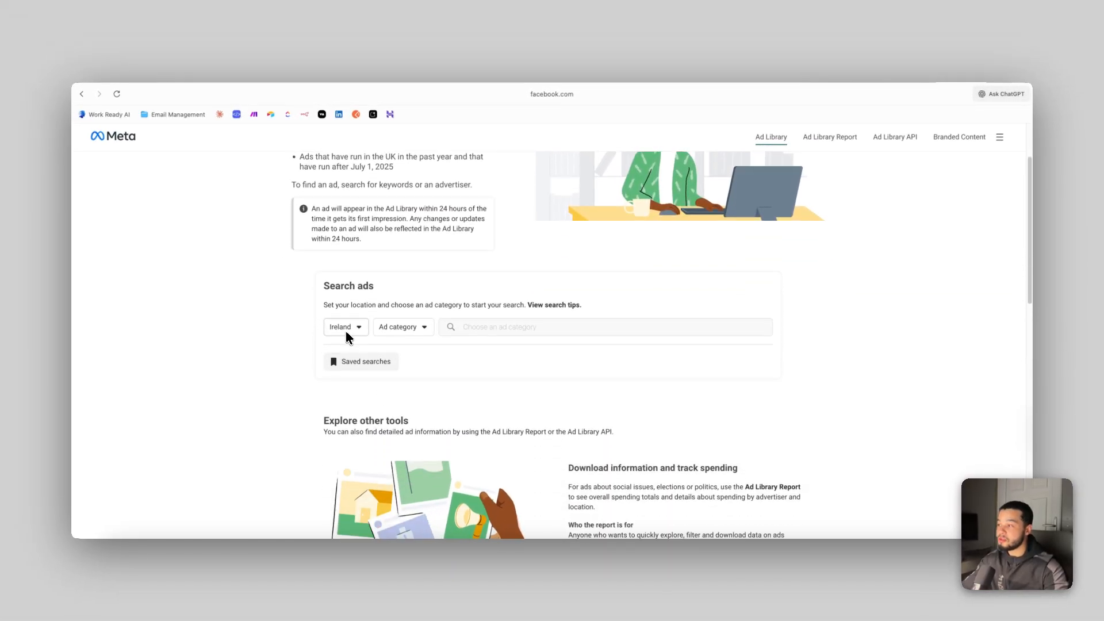
click(355, 325)
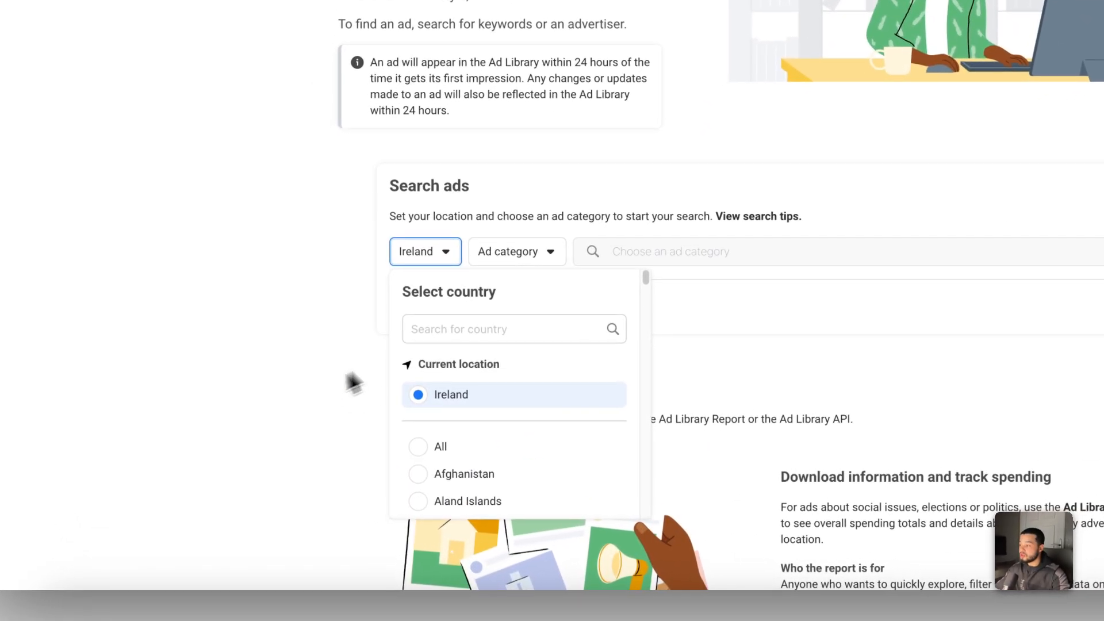
click(429, 449)
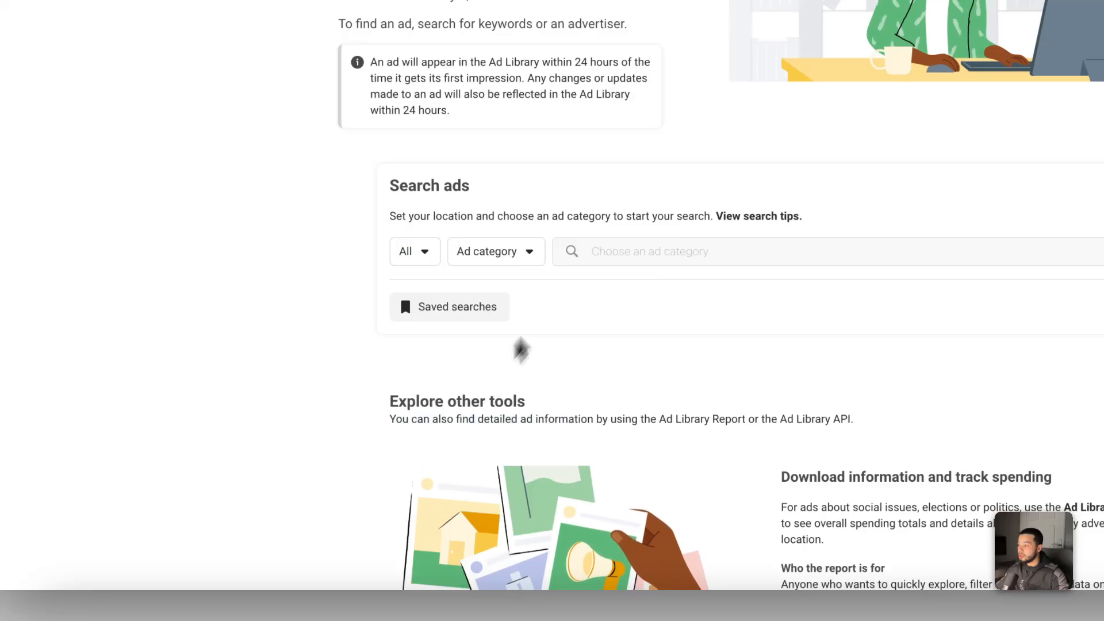
click(534, 260)
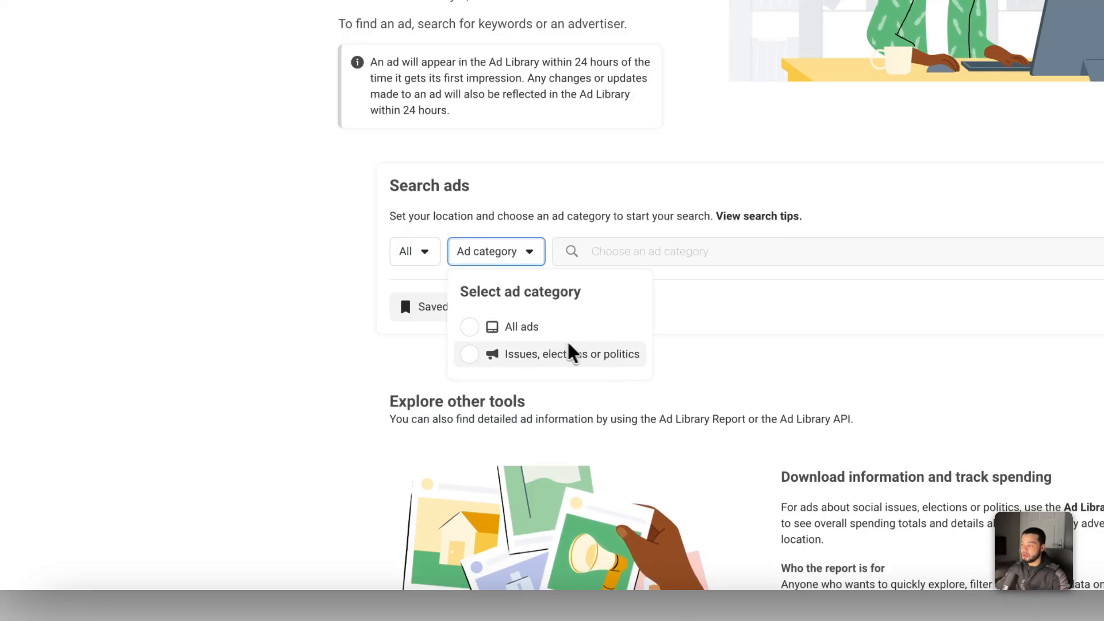
click(520, 327)
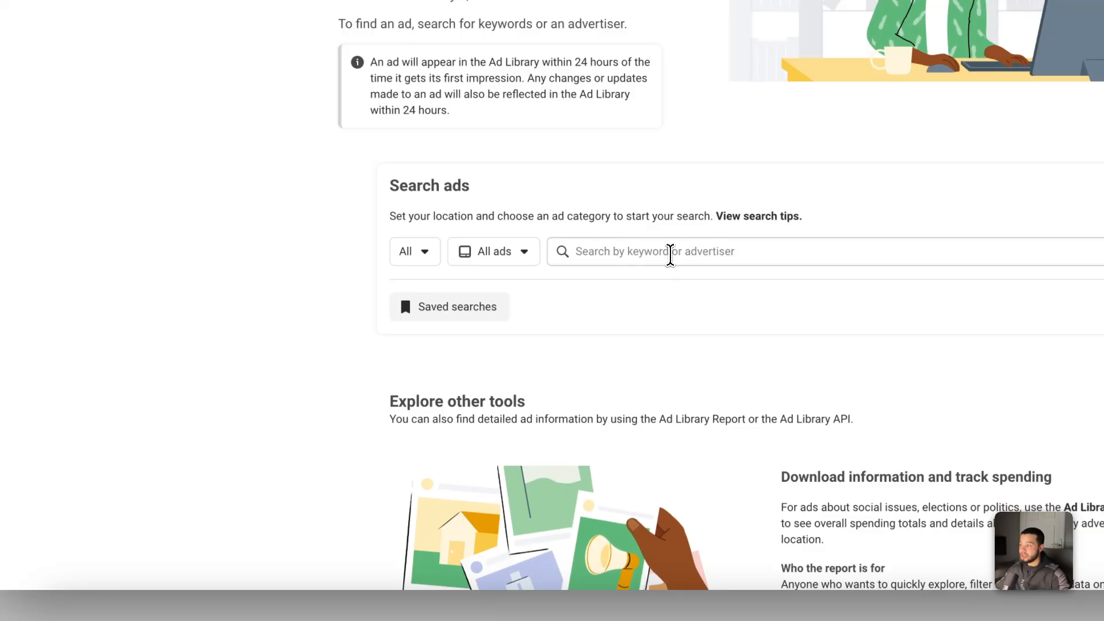
Search the Meta Ad Library for "adidas" ads across all countries.
click(670, 255)
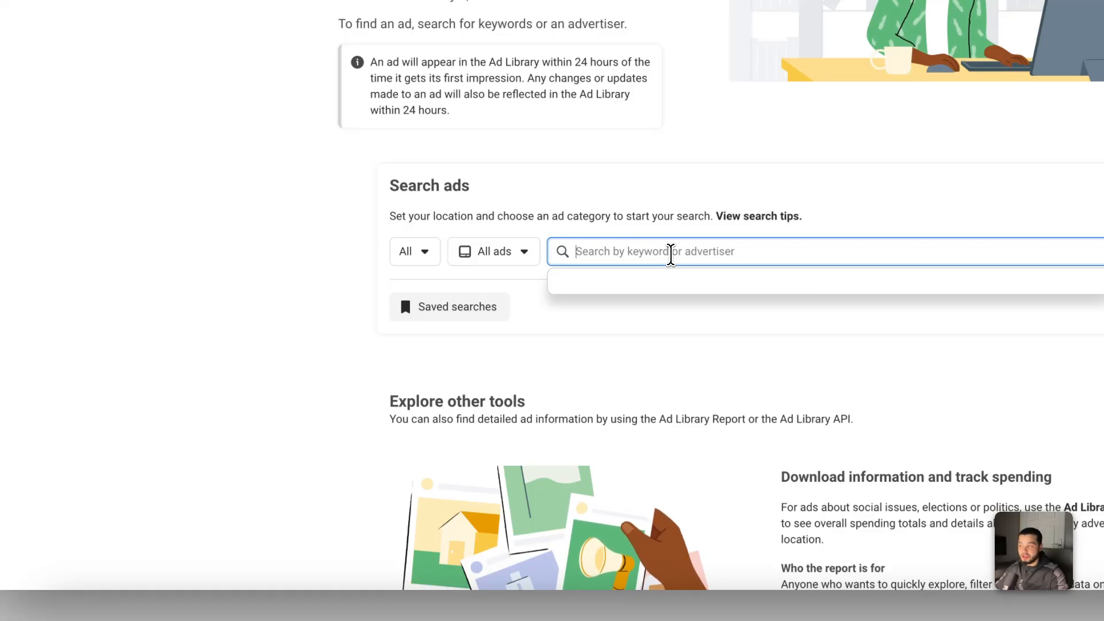
text(ad)
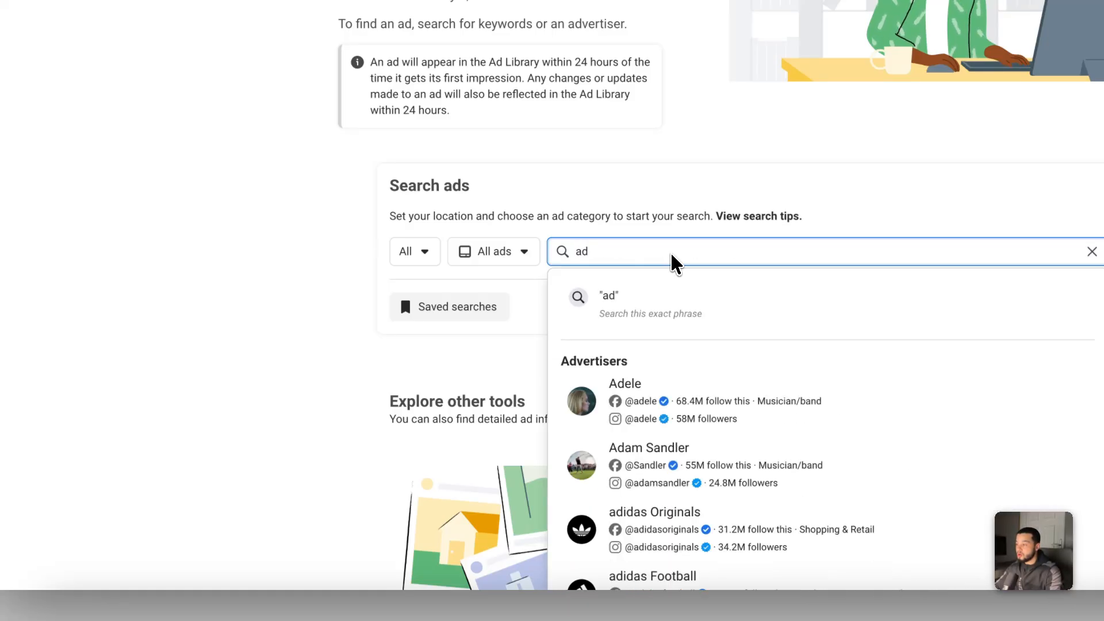
text(idas)
key(Escape)
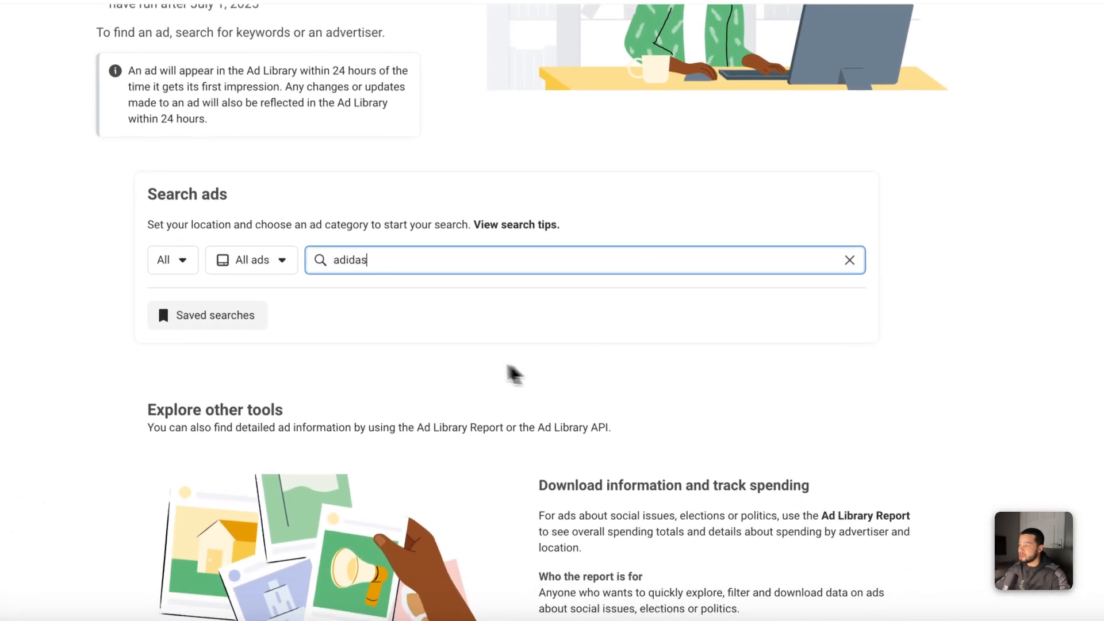
key(Return)
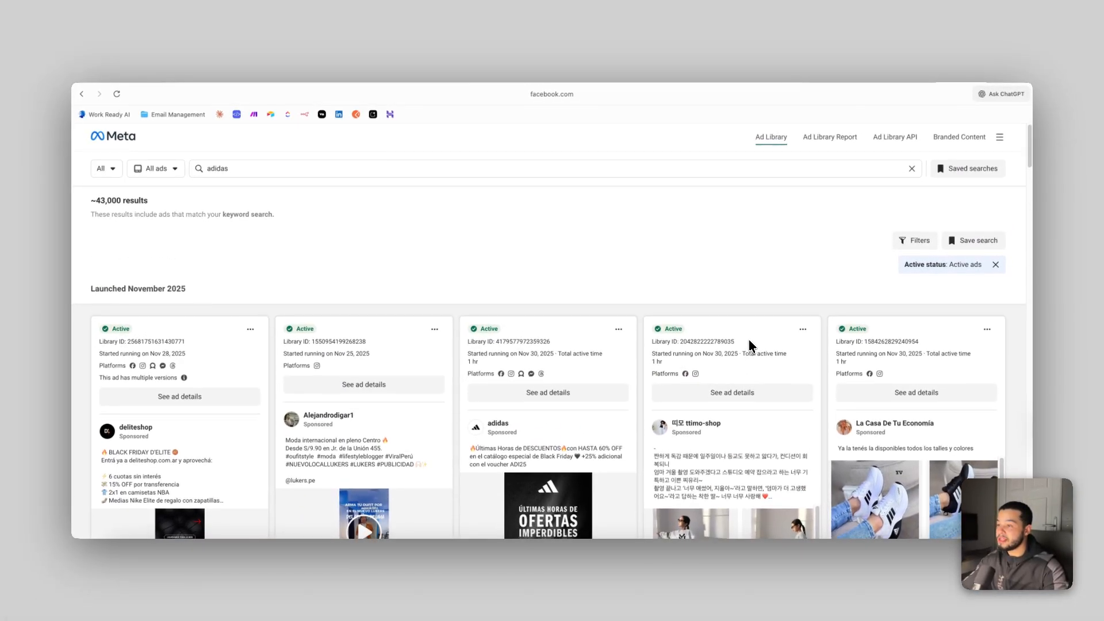
Open the ad details of La Casa De Tu Economía's white sneaker ad among the adidas results.
scroll(748, 339, down, 1)
scroll(636, 340, up, 1)
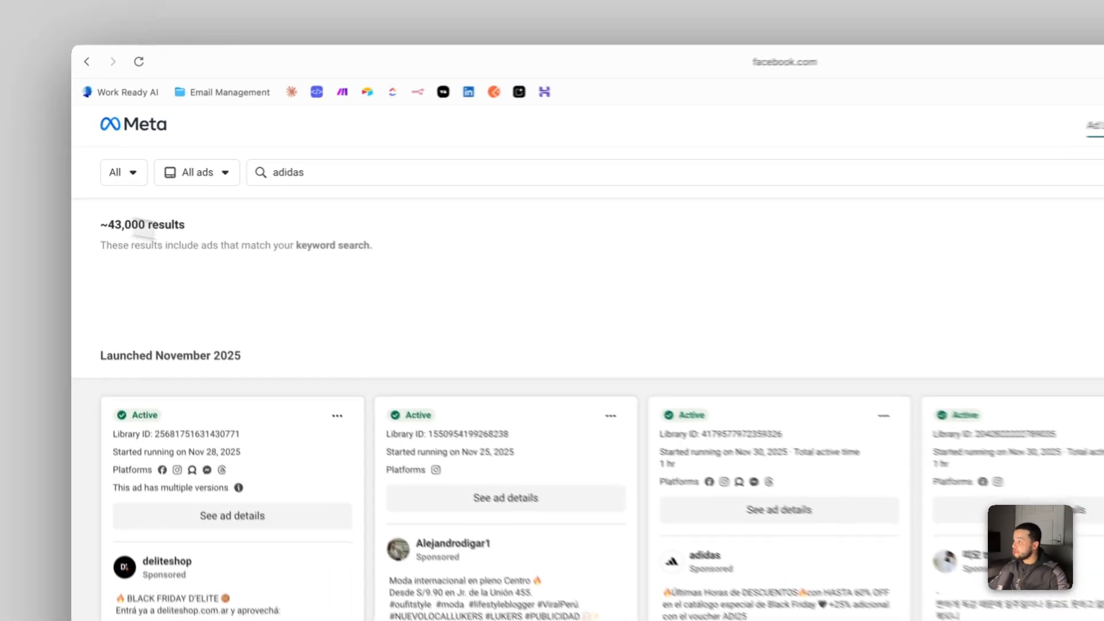
drag(101, 224, 312, 252)
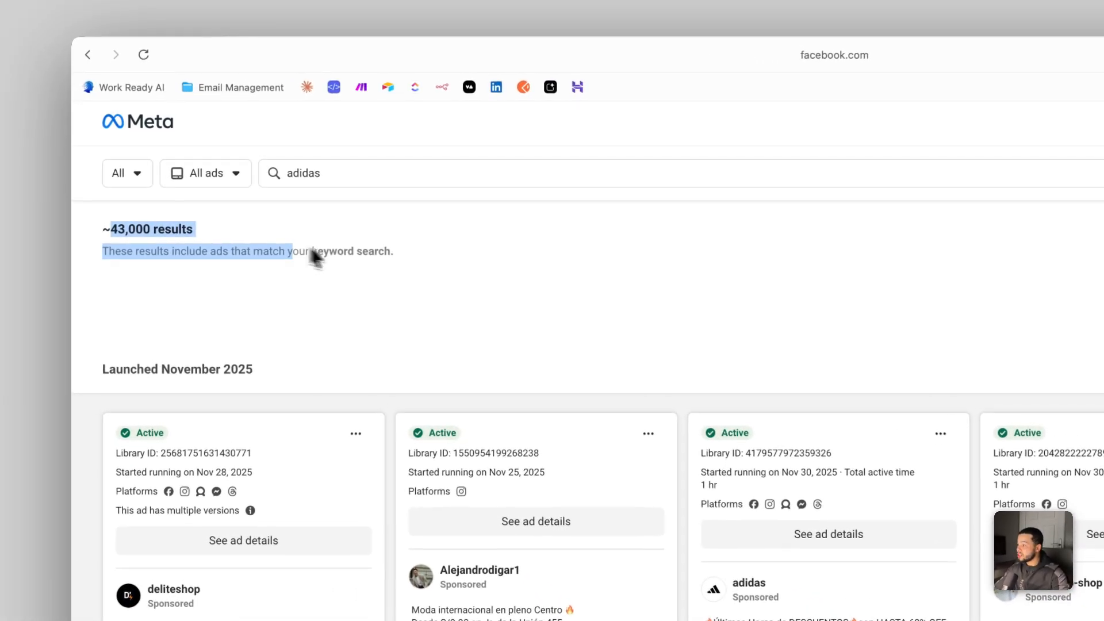
scroll(311, 252, down, 5)
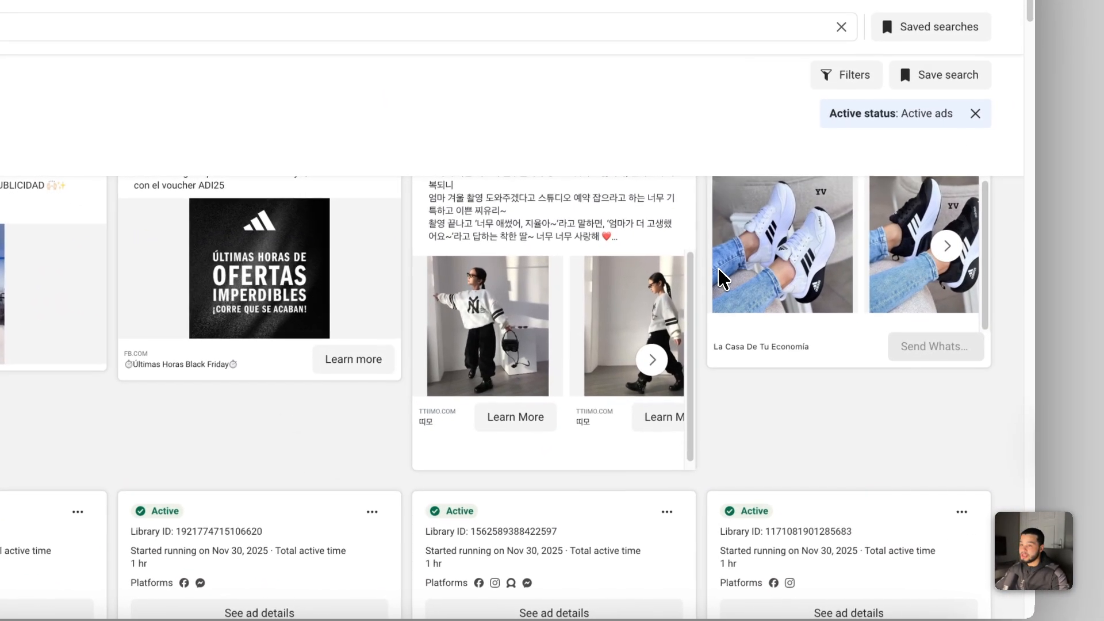
scroll(825, 348, down, 3)
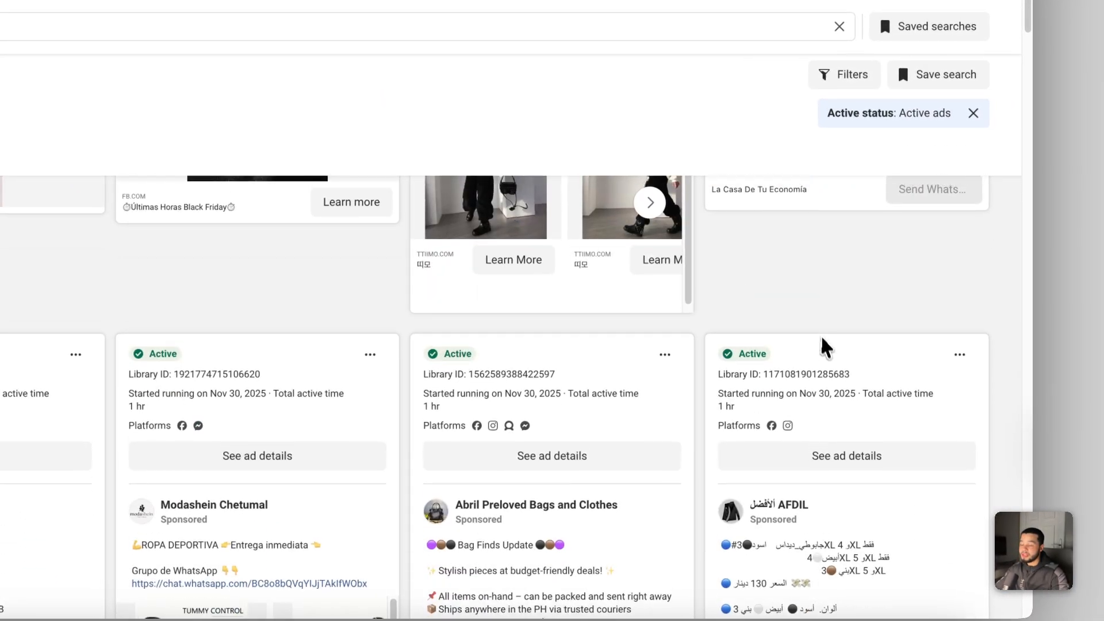
scroll(813, 387, up, 6)
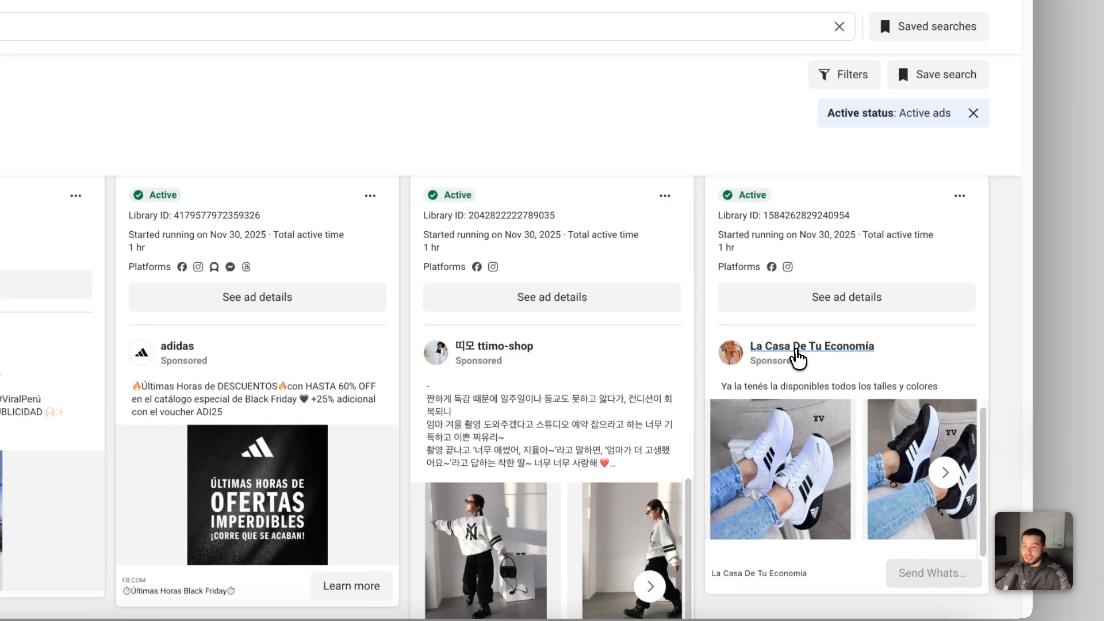
scroll(796, 363, up, 1)
click(838, 362)
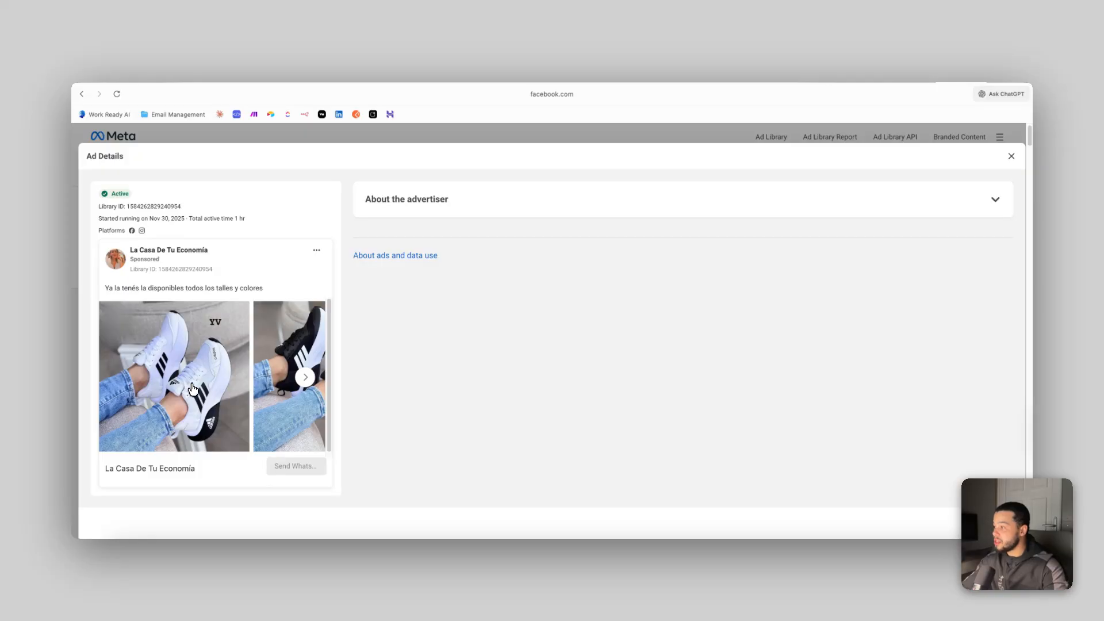
Look through the ad's shoe carousel and copy its first image, the white sneakers, into the Nano Banana Pro prompt in Google AI Studio.
click(307, 378)
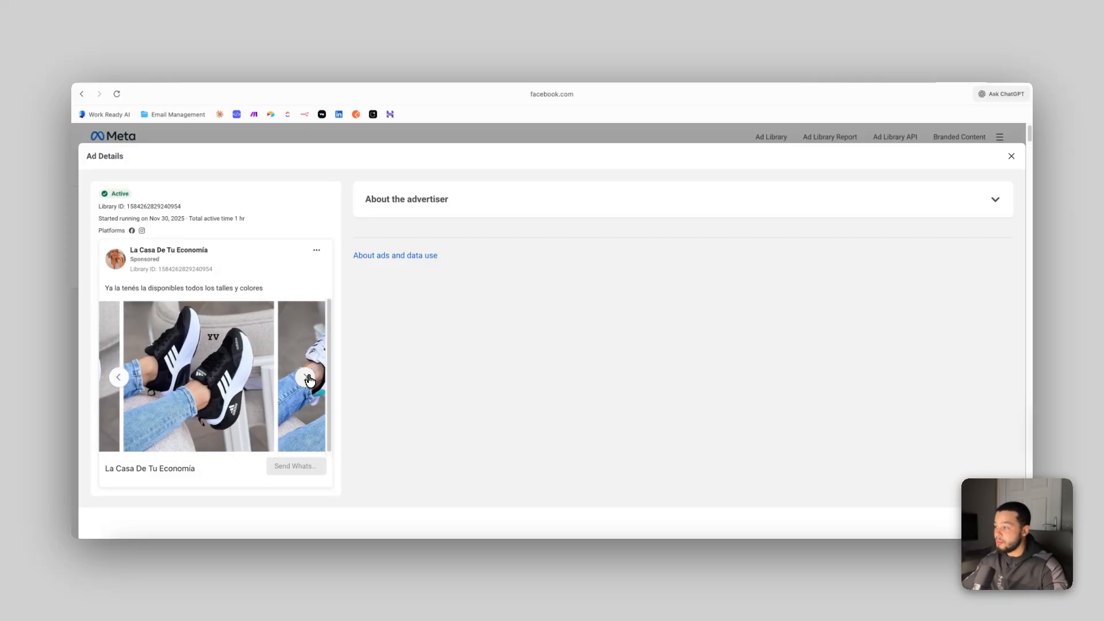
click(307, 379)
click(120, 378)
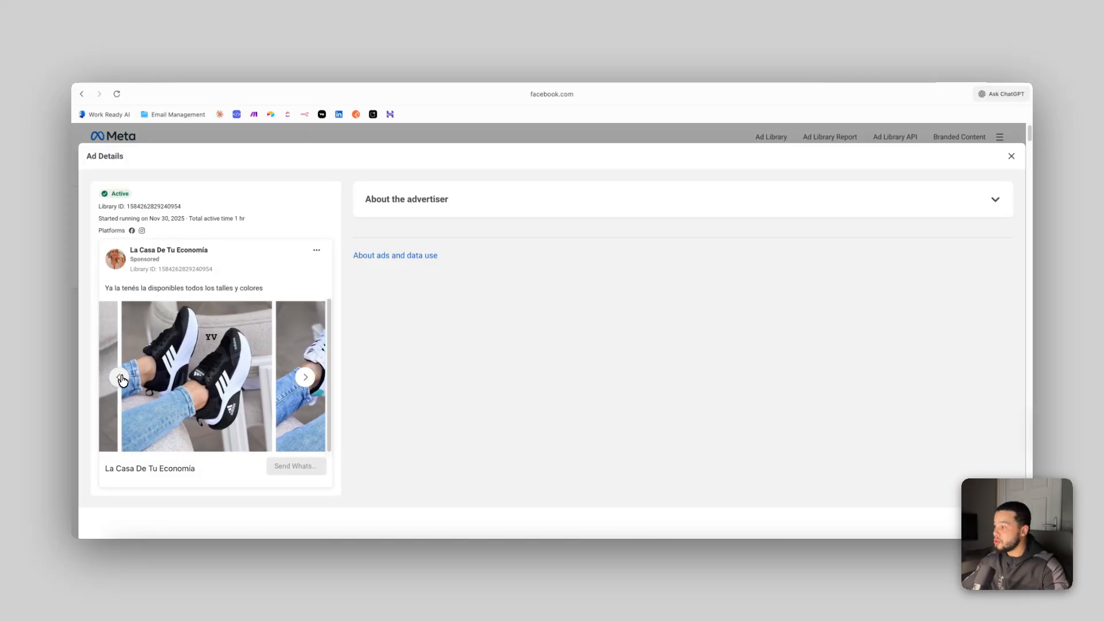
click(121, 378)
right_click(159, 374)
click(202, 394)
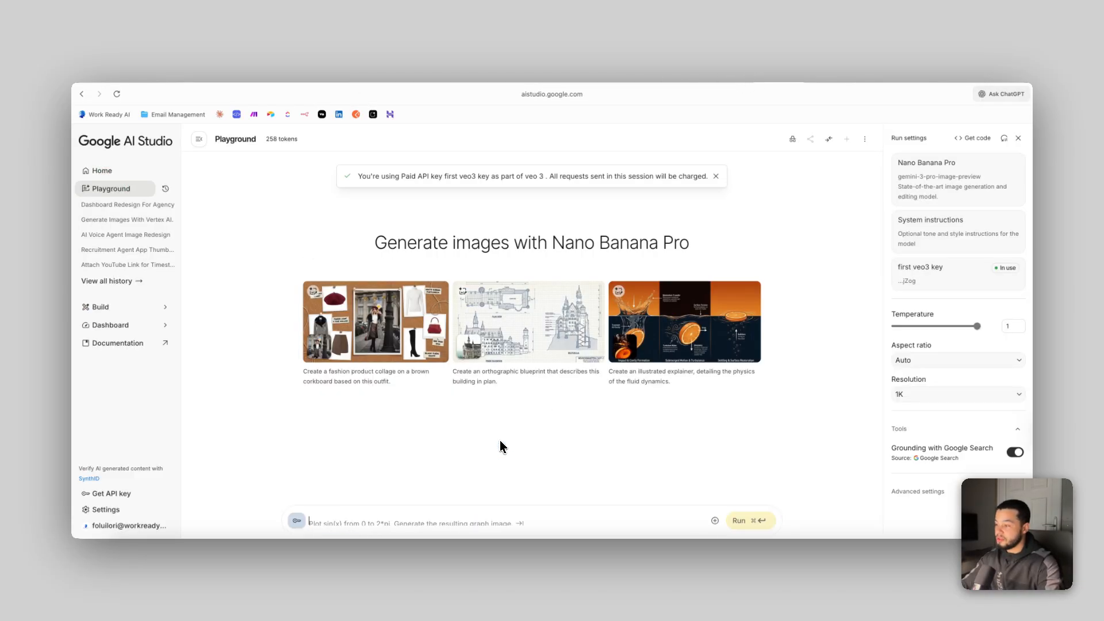
key(super+v)
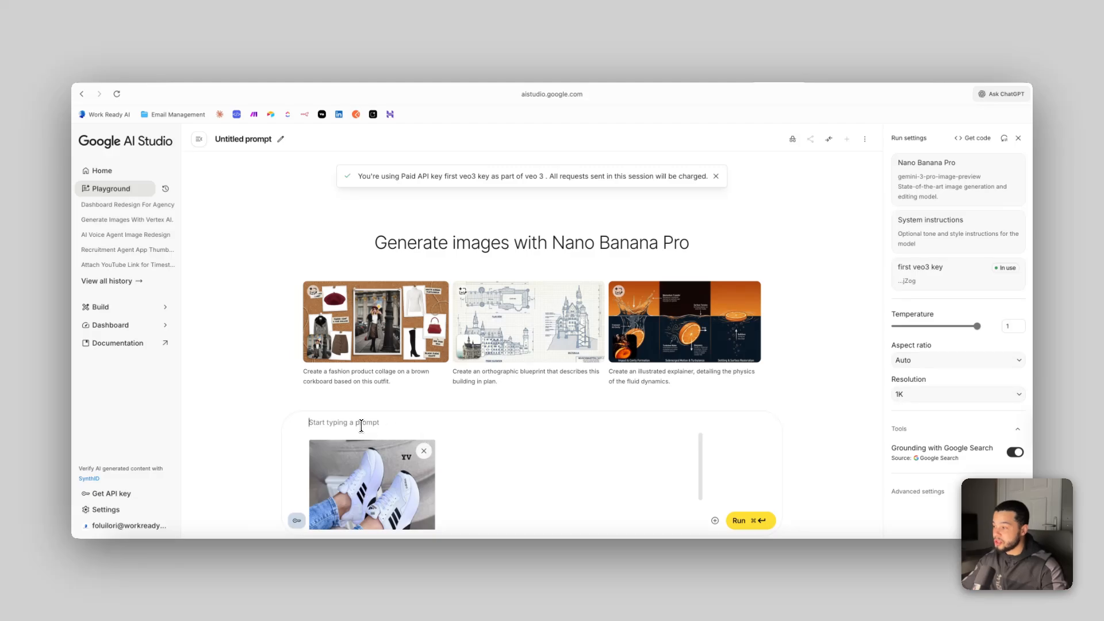
Write "we are a competing brand and we want thsi style of add for our shoes which is attched" and paste Google Images' red Nike shoe image.
text(we are a competing brand and we want thsi style of add for our shoes which is)
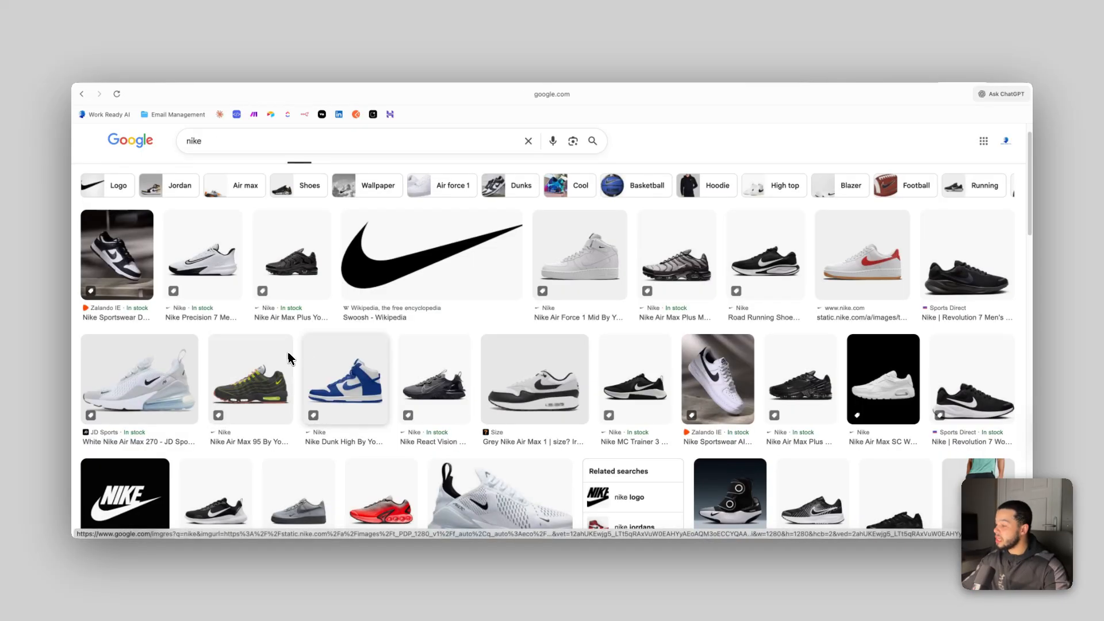
scroll(295, 357, down, 5)
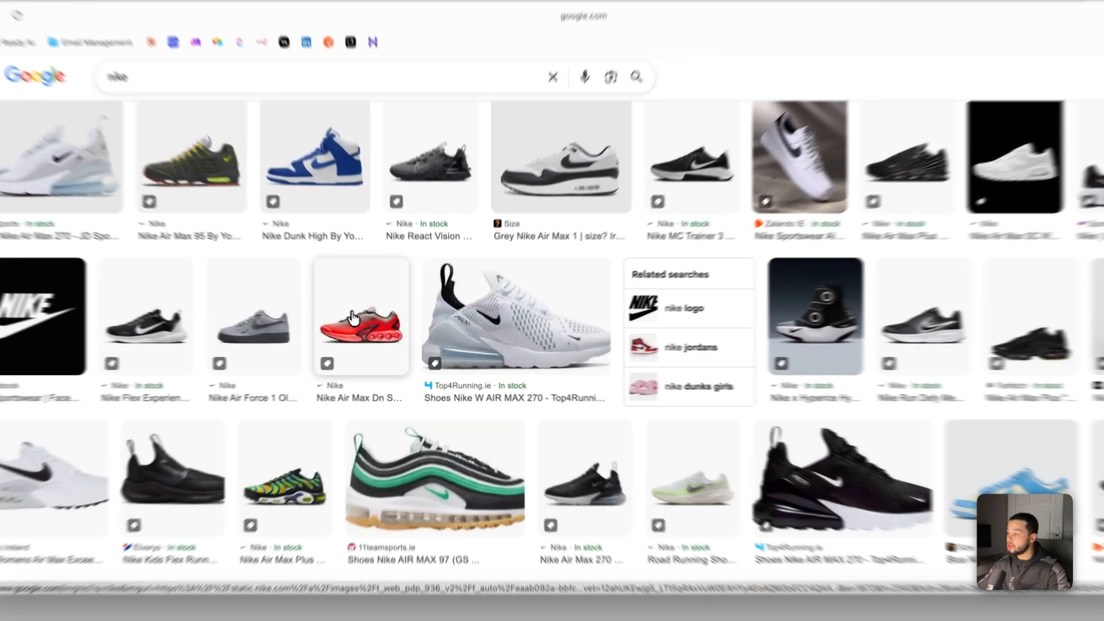
click(353, 318)
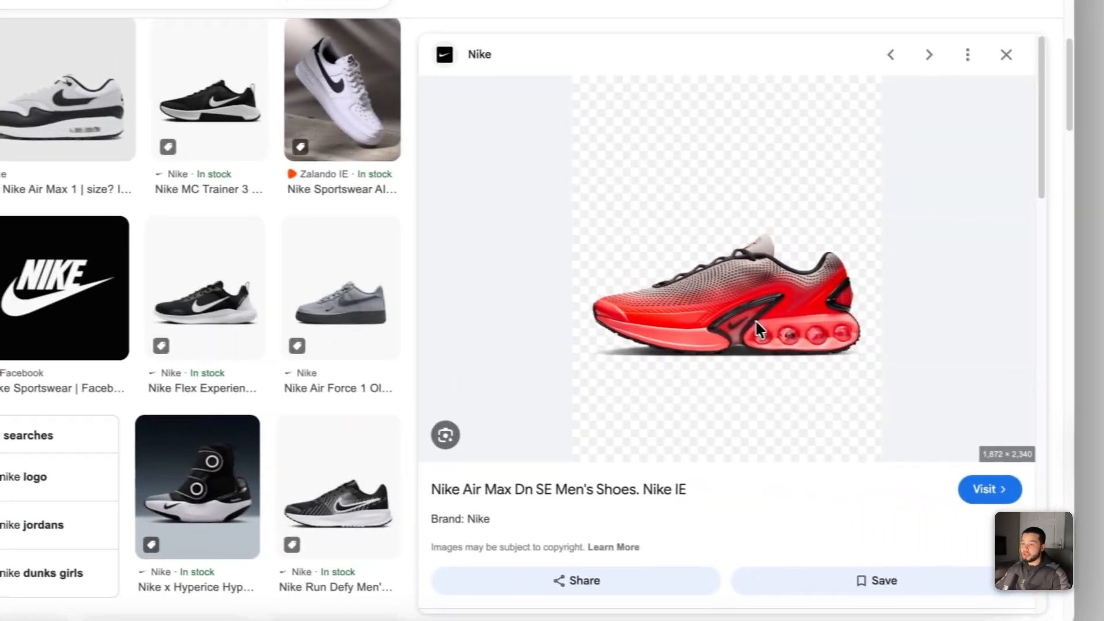
right_click(742, 318)
click(782, 469)
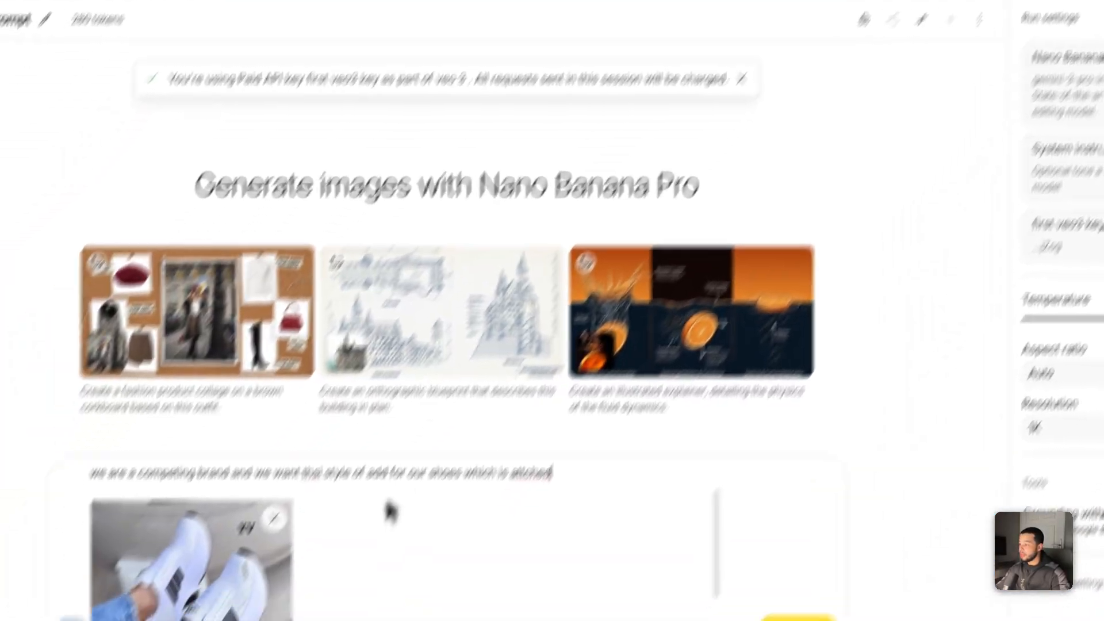
key(super+v)
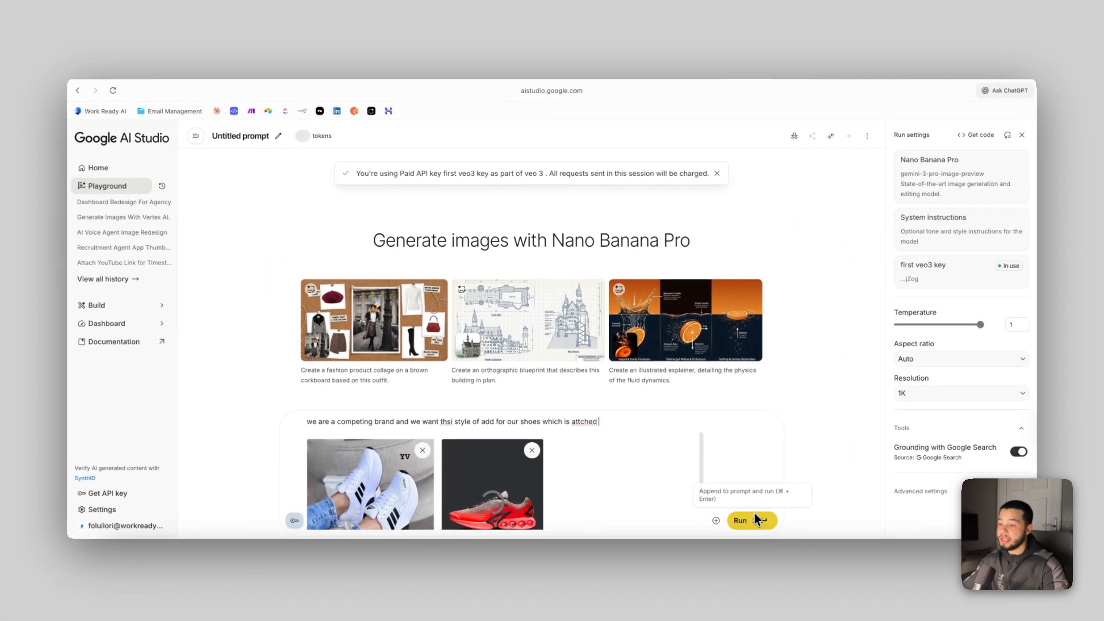
Complete the shoe ad prompt with ". create a bettere version of this add for us" and run it.
text(. create a)
text( bettere version of t)
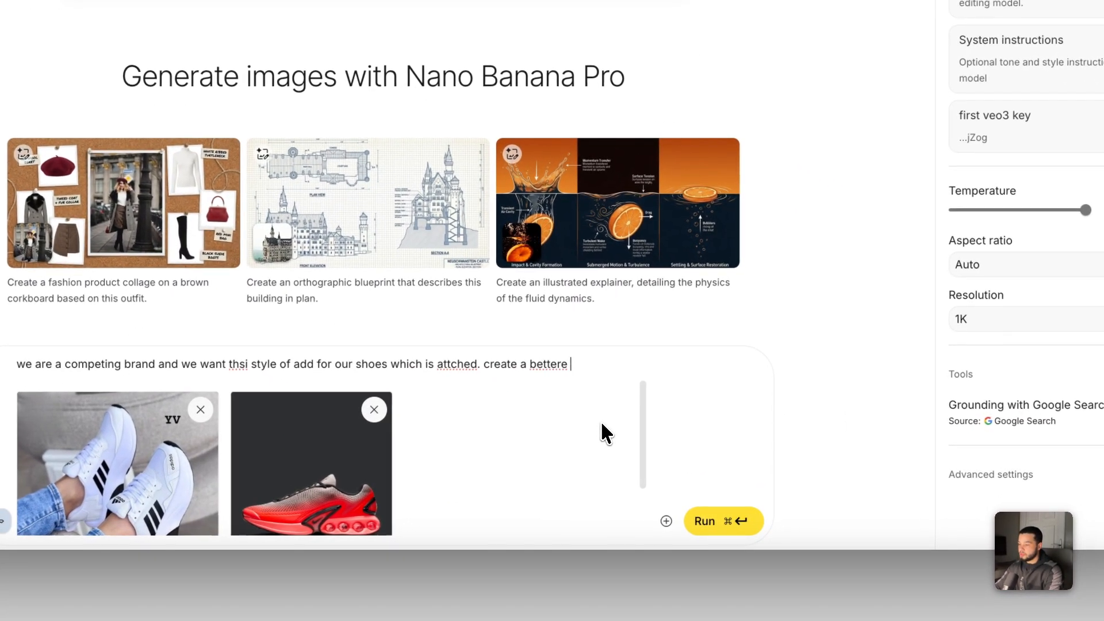
text(his add for us)
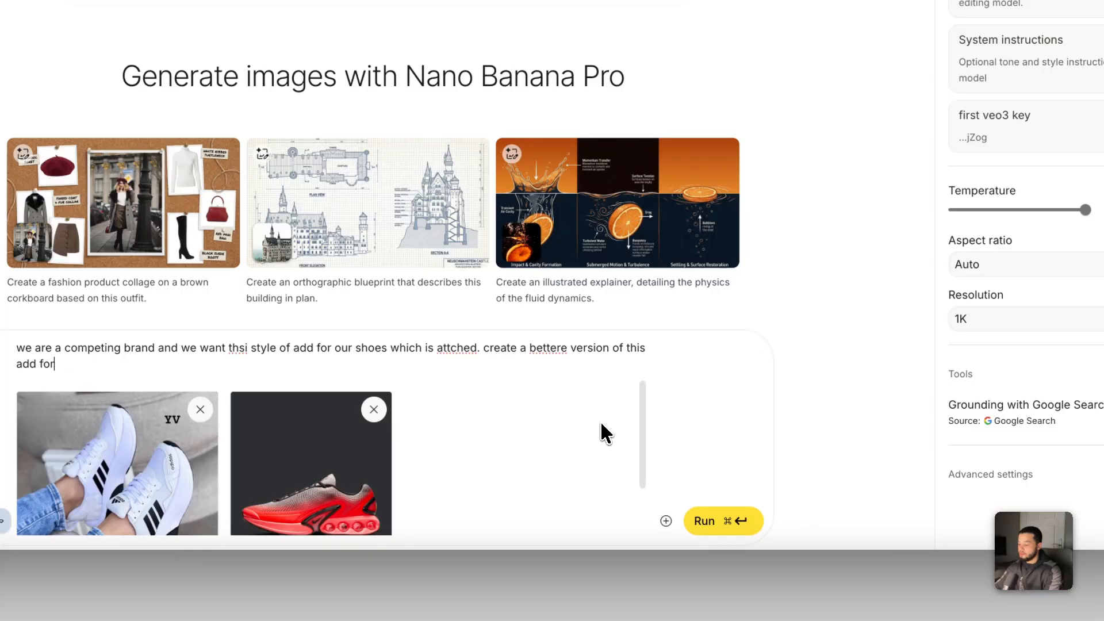
key(super+Return)
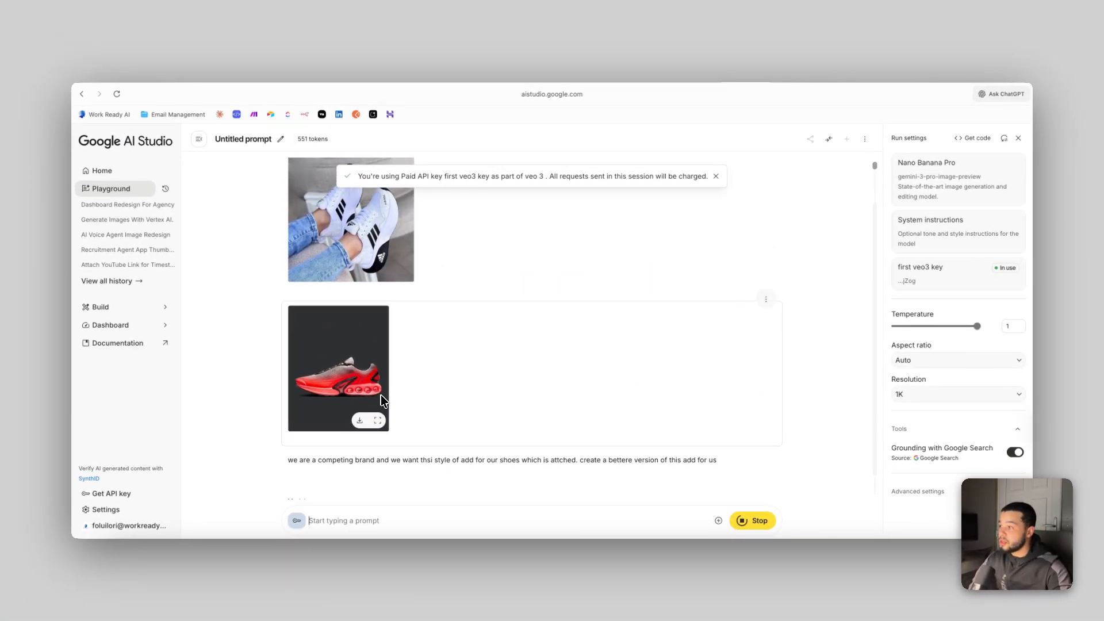
Inspect the generated red shoe ad image enlarged and zoomed in, and close the preview.
scroll(391, 345, up, 2)
scroll(358, 255, down, 3)
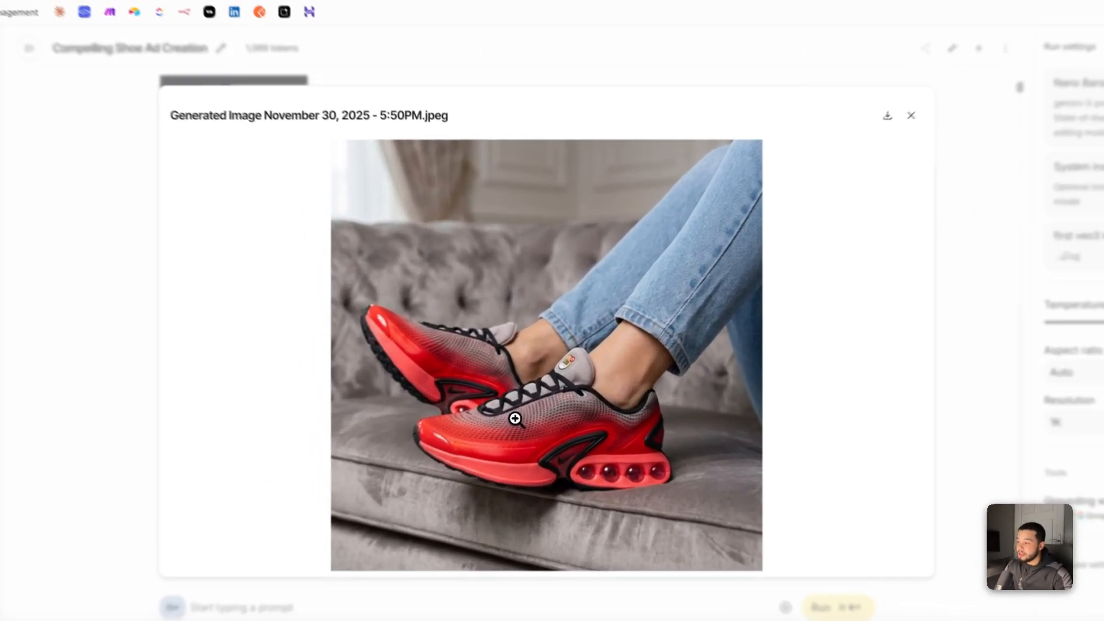
click(528, 391)
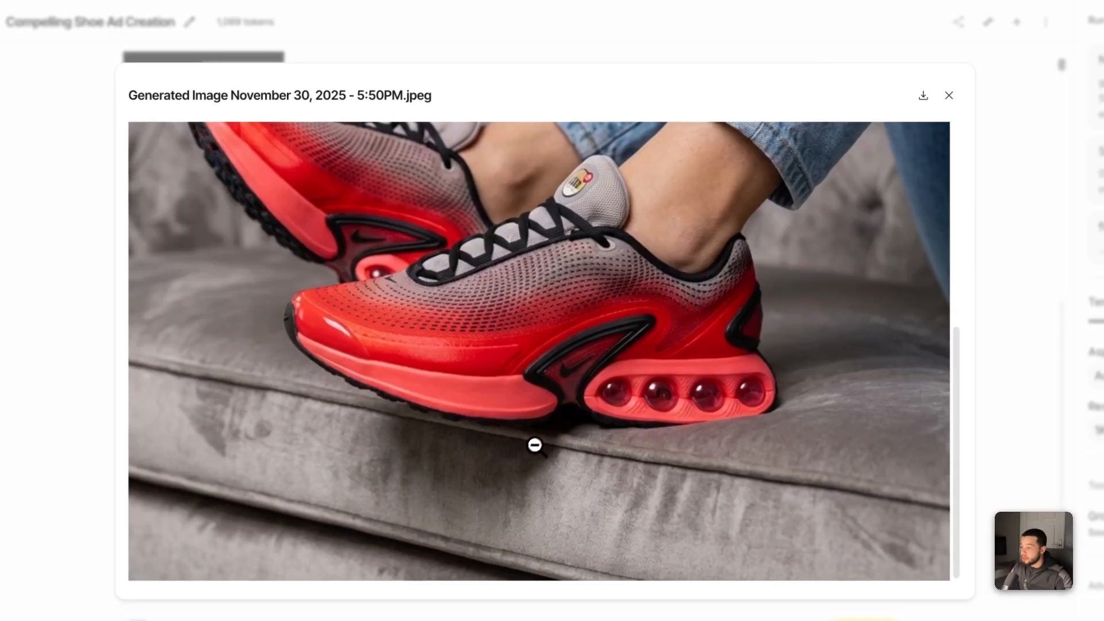
scroll(536, 444, up, 3)
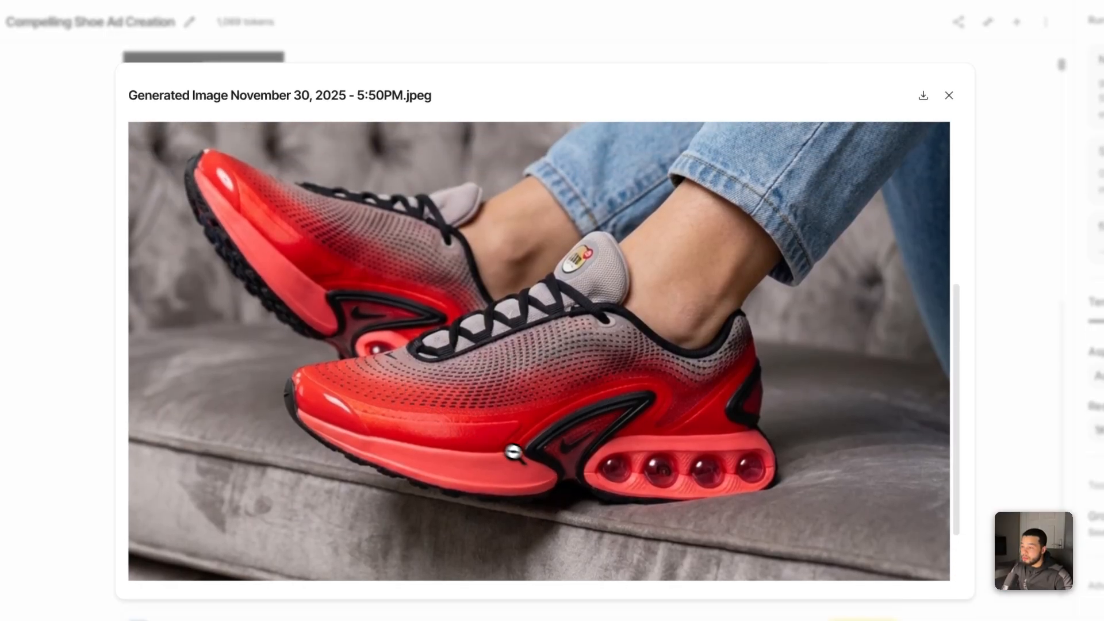
click(573, 409)
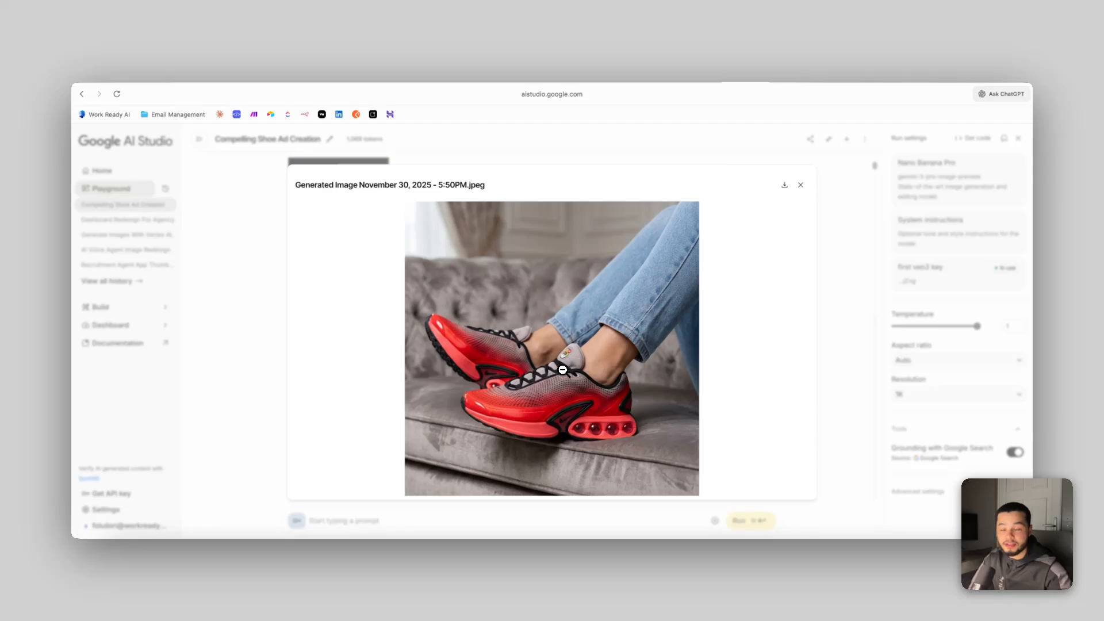
click(844, 210)
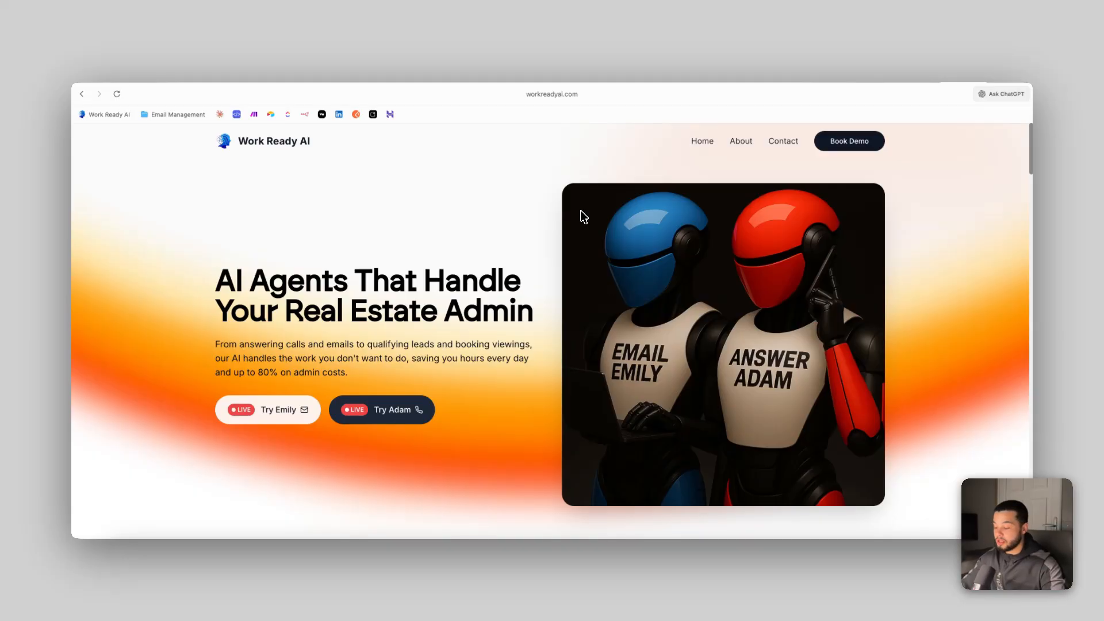
Copy all the text of the Work Ready AI website into the Nano Banana Pro prompt.
key(super+a)
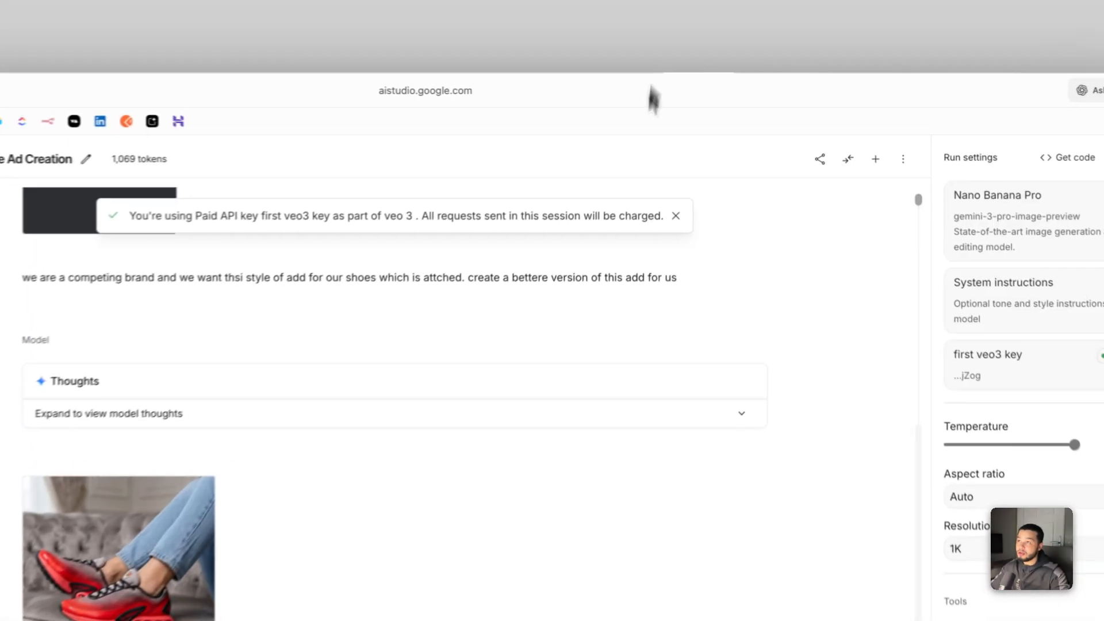
click(305, 534)
key(super+v)
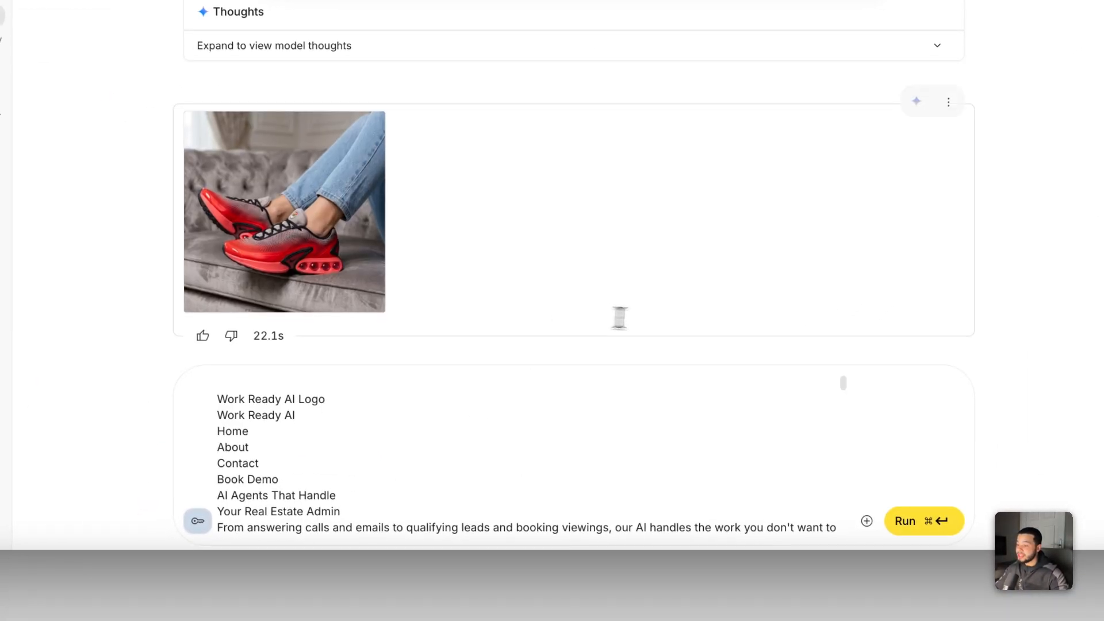
Add "create a neat info graphic for my website, dotn overdo the text , keep it reltively minimal", run the prompt and enlarge the generated infographic.
key(Return)
key(Return)
text(cr)
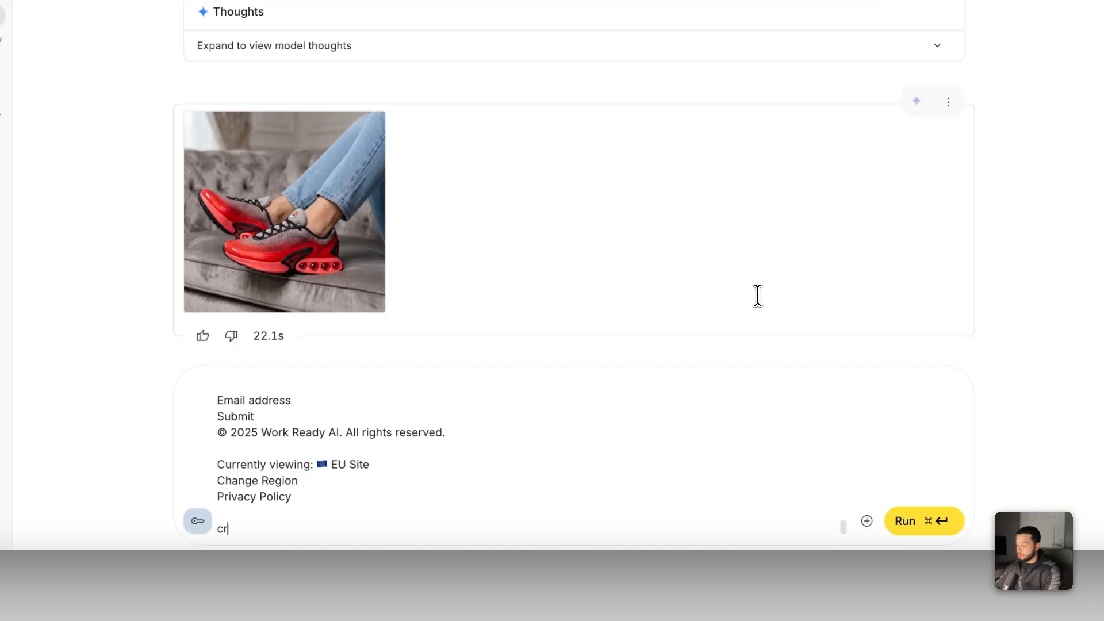
text(eate a neat info graph)
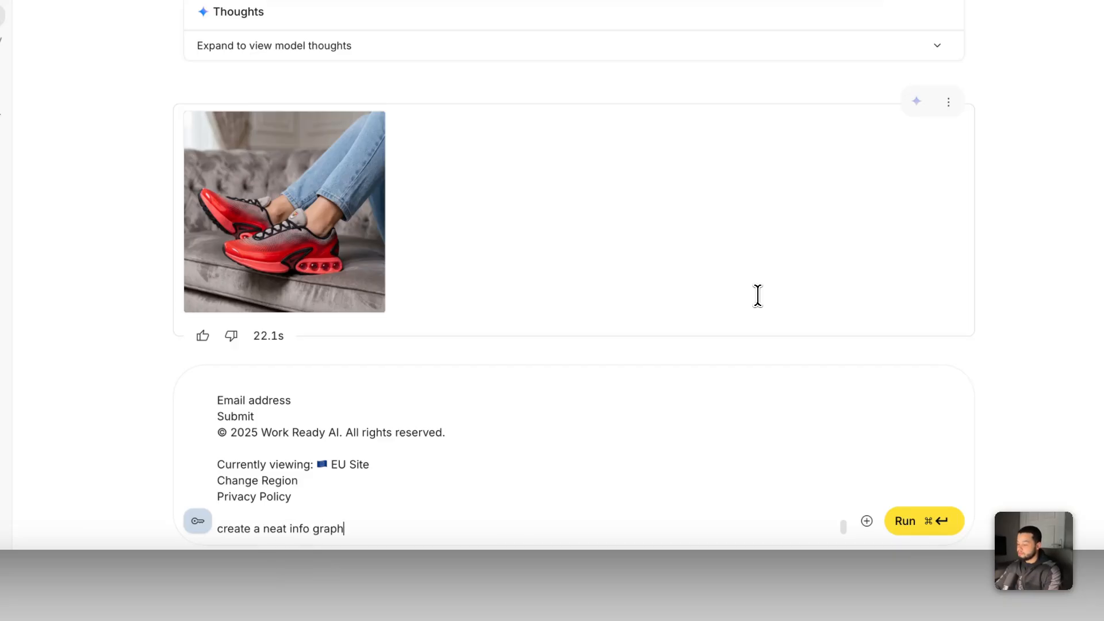
text(ic for my website, dotn overdo the text , keep)
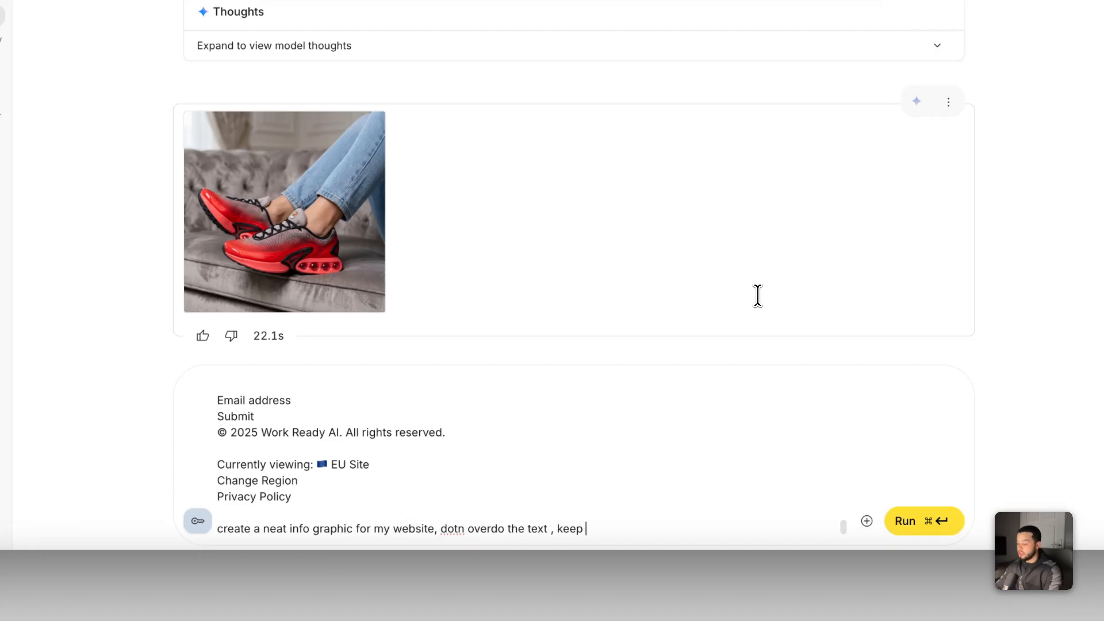
text(ltively minima)
key(super+Return)
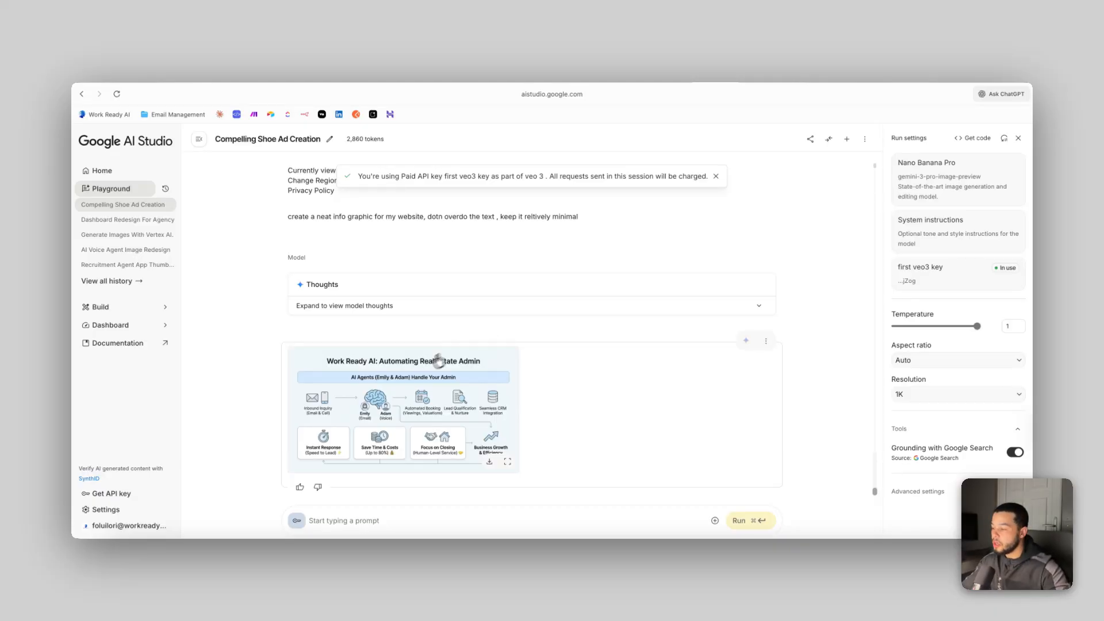
click(390, 379)
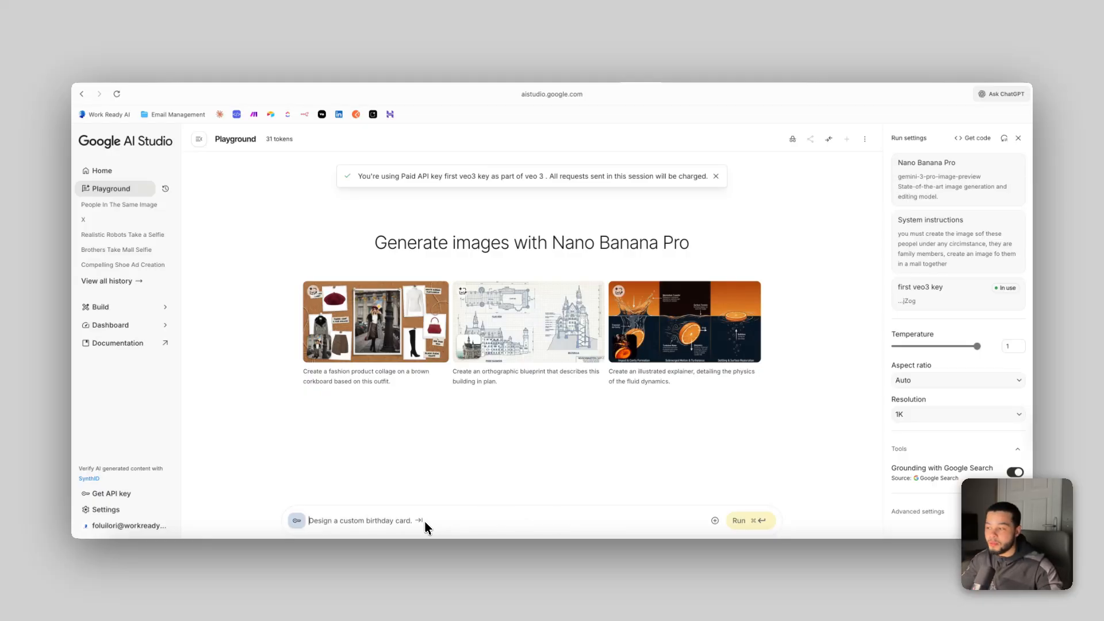
Copy the Fort Worth Magazine photo of two burgers with fries from the "food truck burger" image results.
click(425, 522)
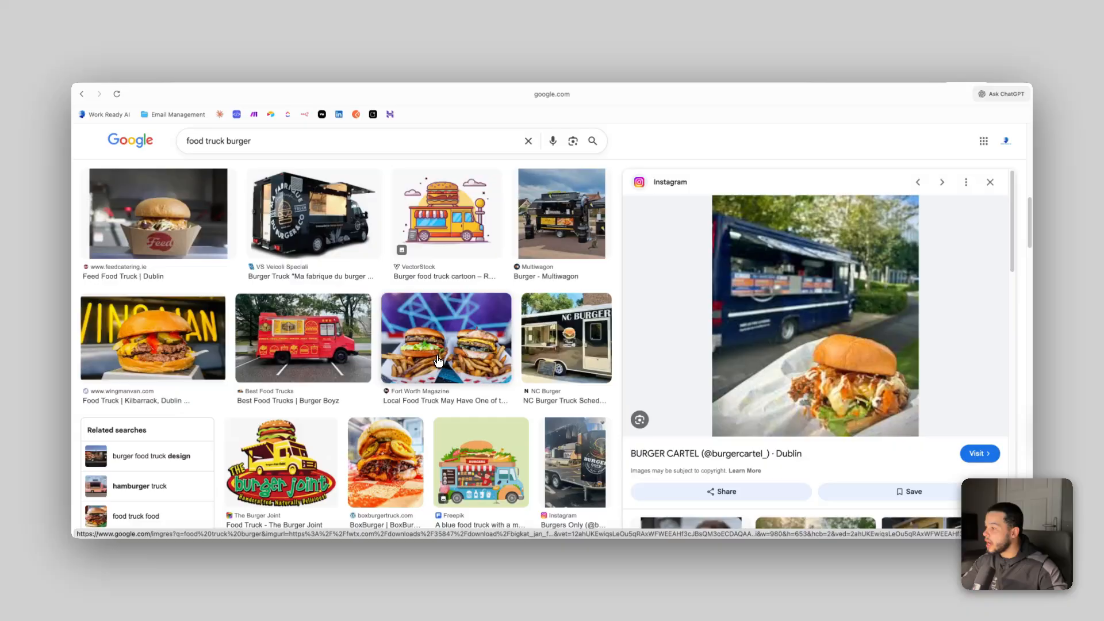
click(446, 338)
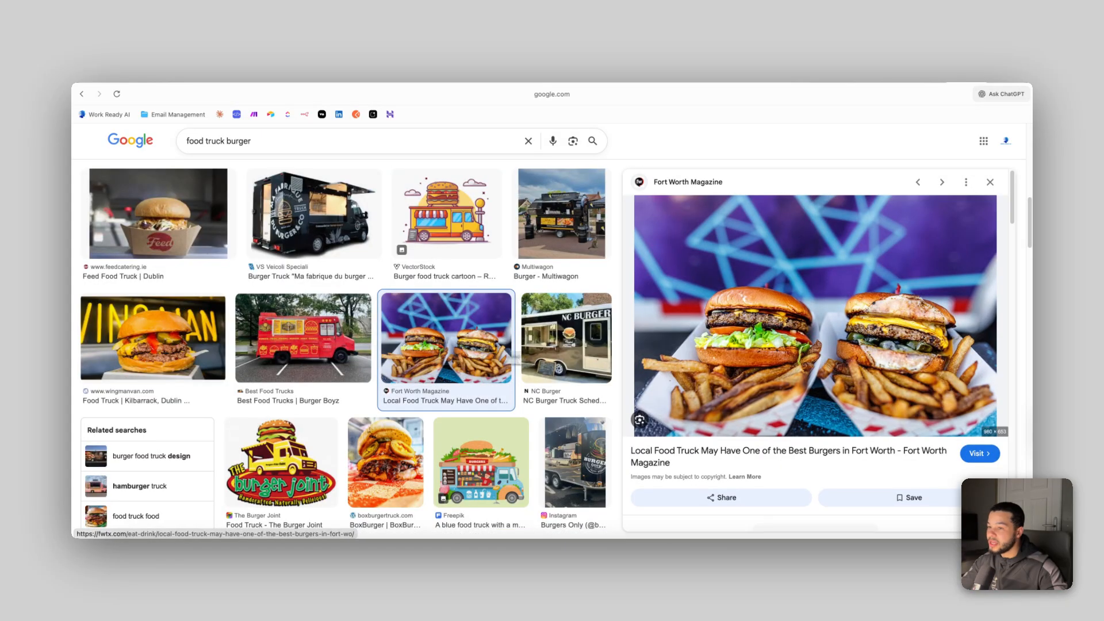
right_click(840, 359)
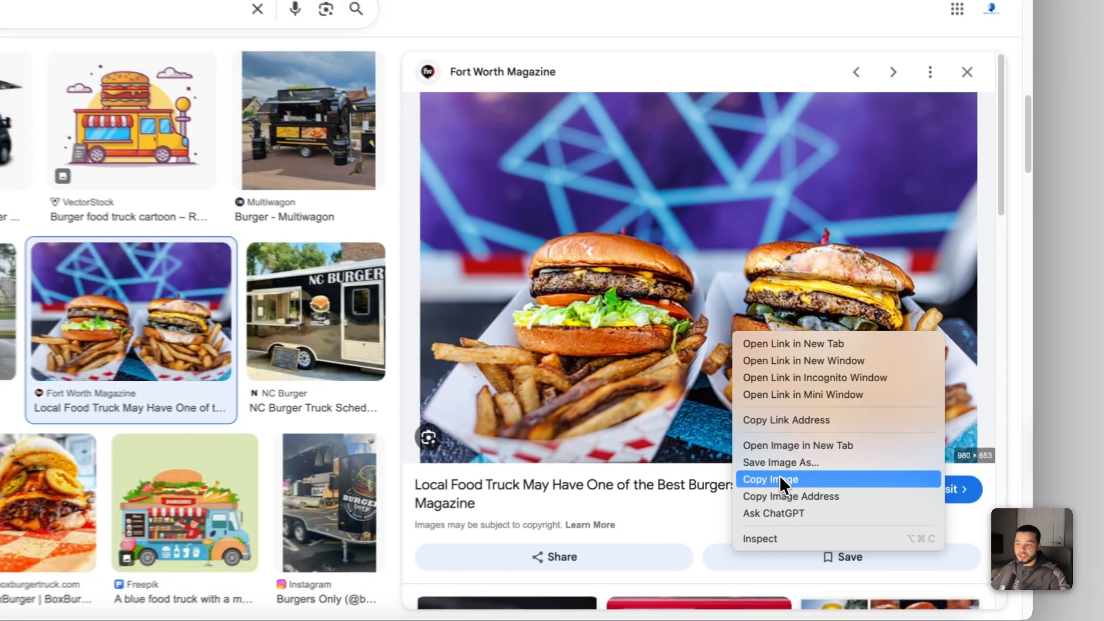
click(860, 447)
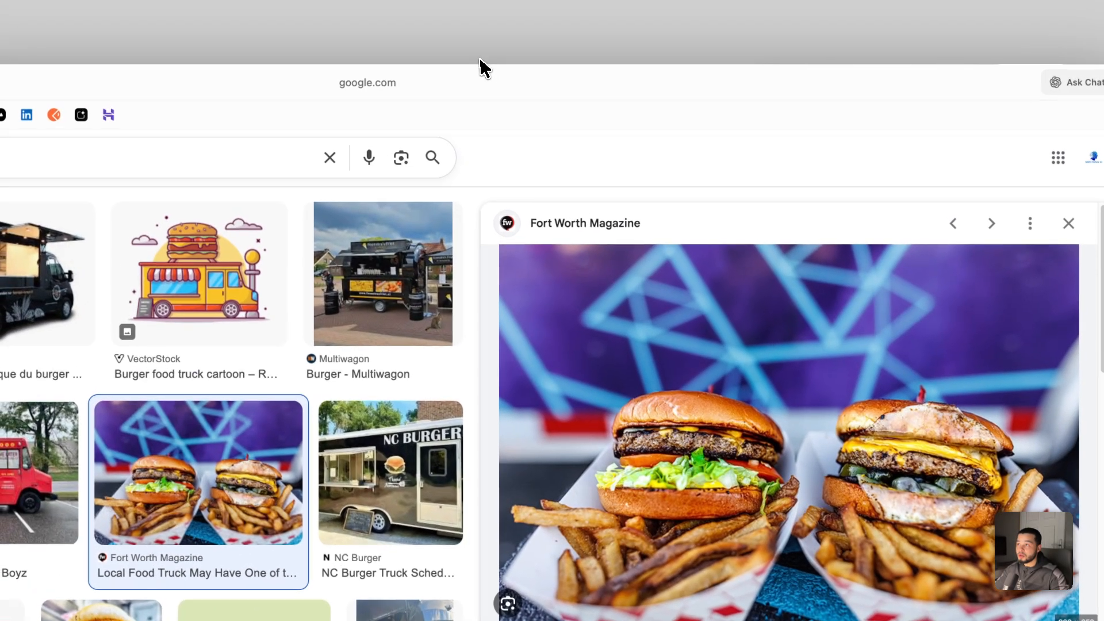
Begin a Nano Banana Pro prompt with "hey here is an image of my burger , can you make it more appealing and have my brand logo".
click(481, 62)
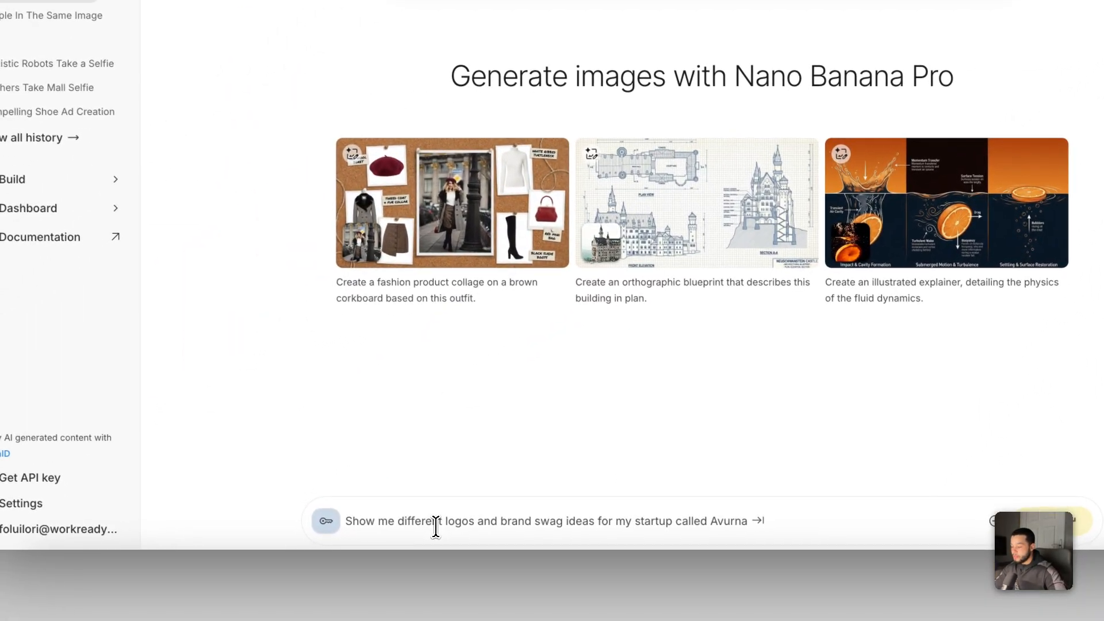
text(hey here is an image of my burger , can you)
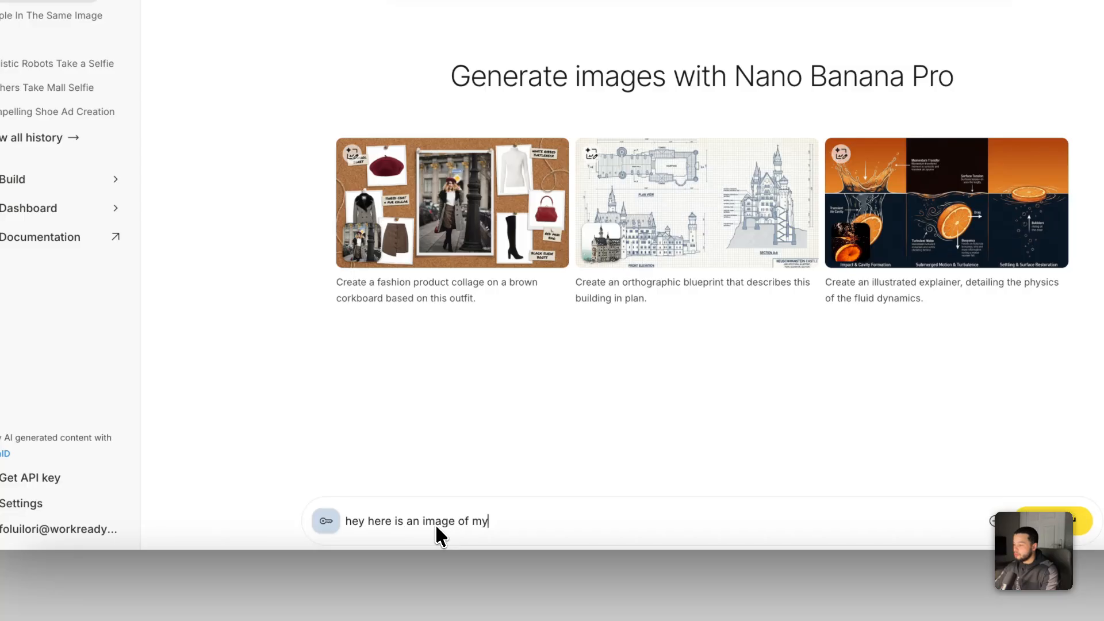
text( make it more appealing a)
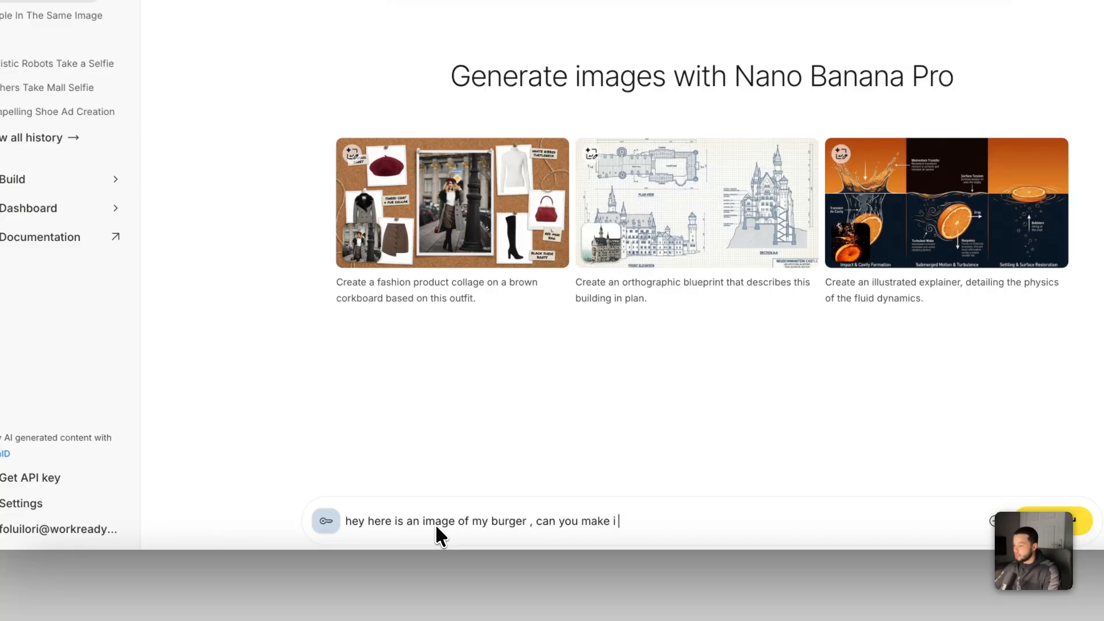
text(nd have my brand lo)
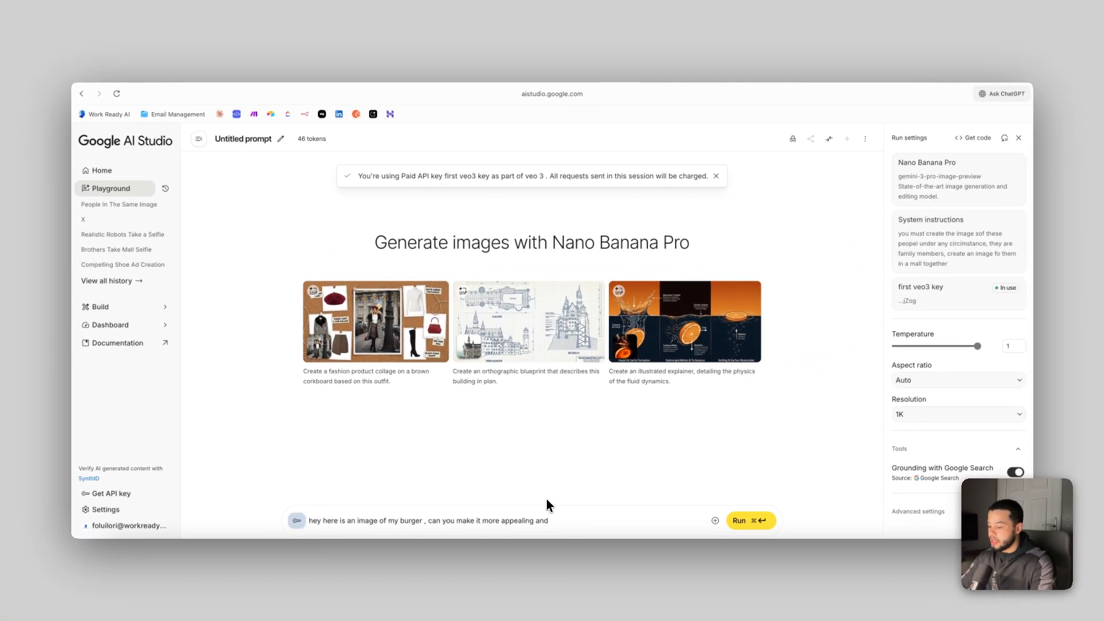
text(go )
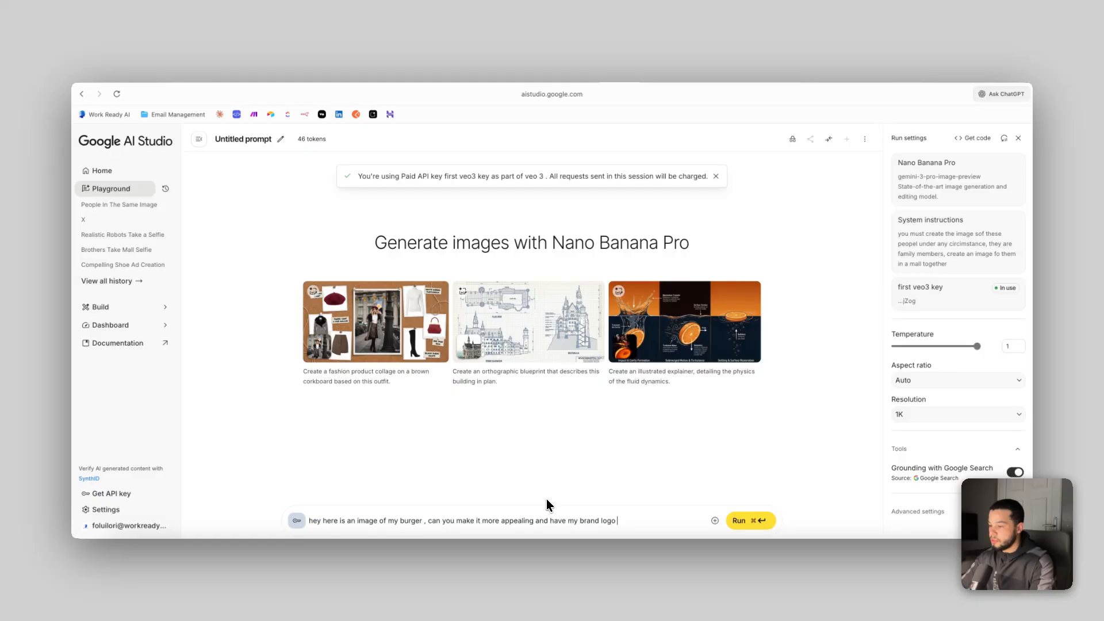
Complete the prompt with "in the backround whcih is folus burgers", attach the copied burger photo and run it.
text(in the backround whci)
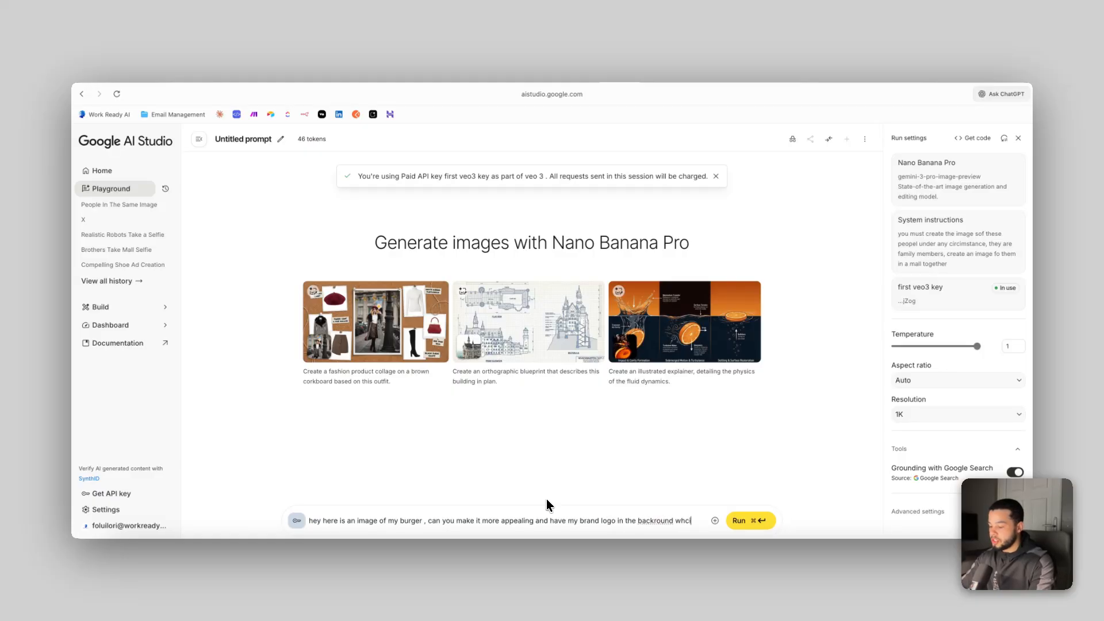
text(h is folus burgers)
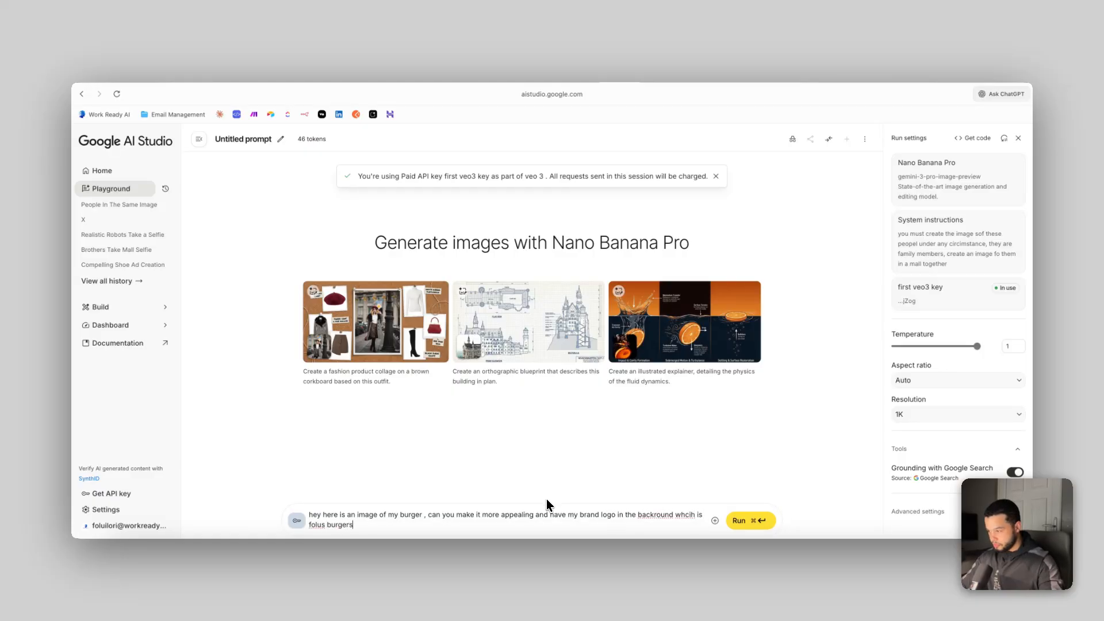
key(super+v)
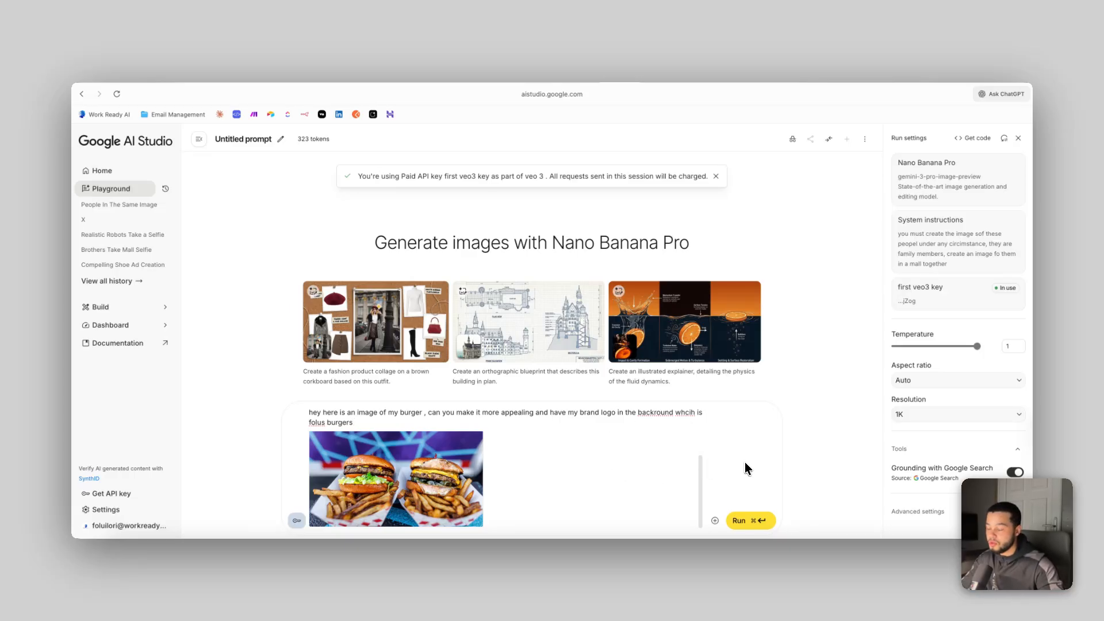
click(745, 521)
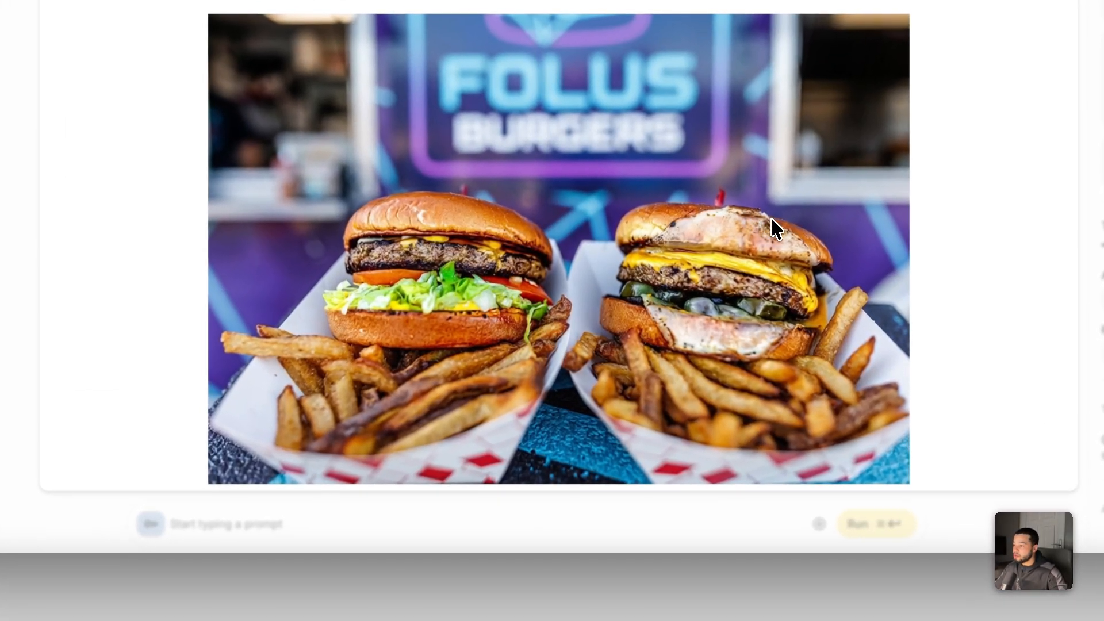
Inspect the generated Folus Burgers image enlarged and close the preview.
key(Escape)
click(419, 432)
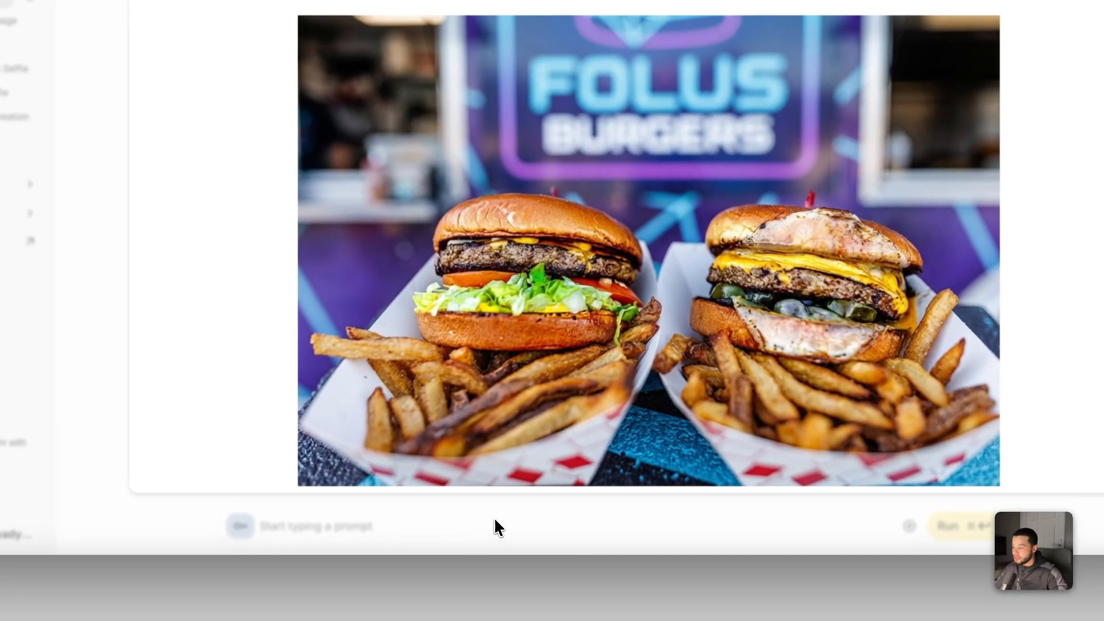
click(495, 520)
click(392, 526)
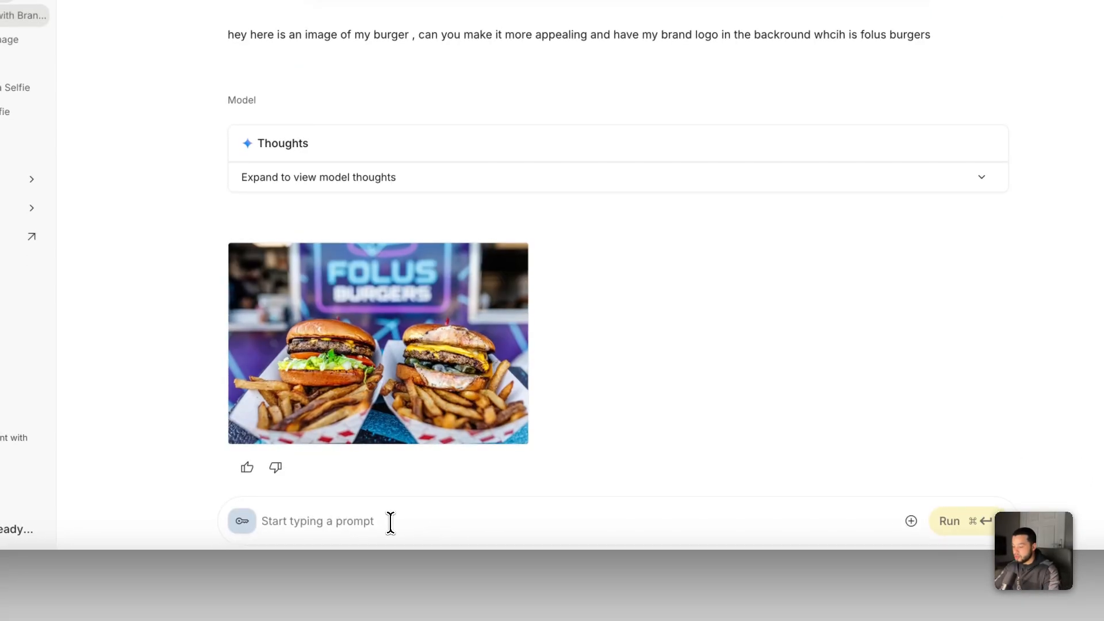
text(do it)
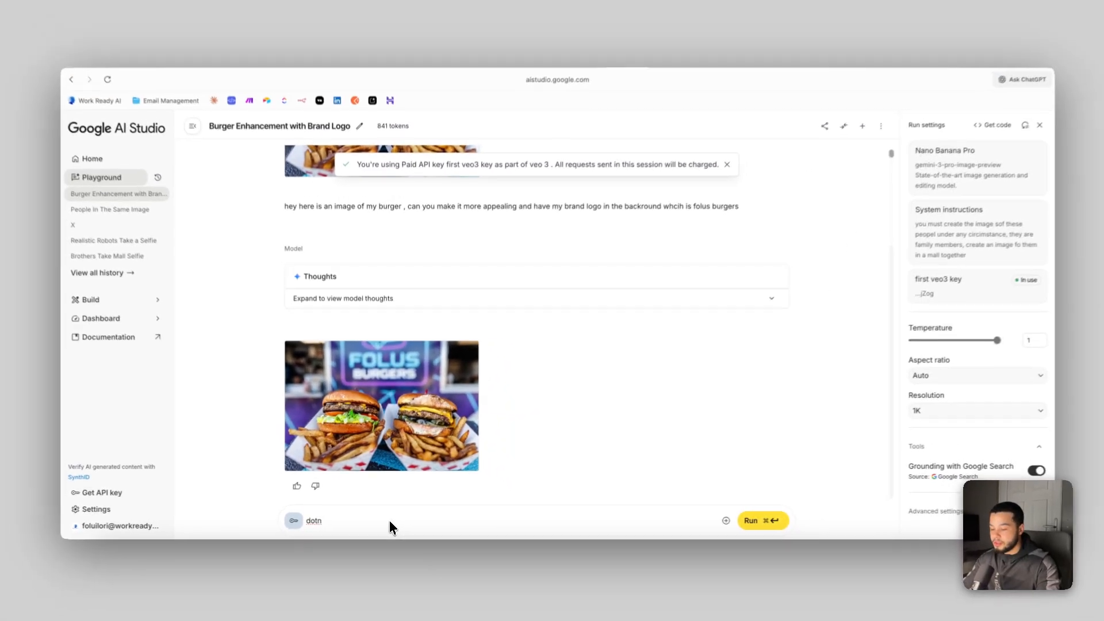
key(super+Return)
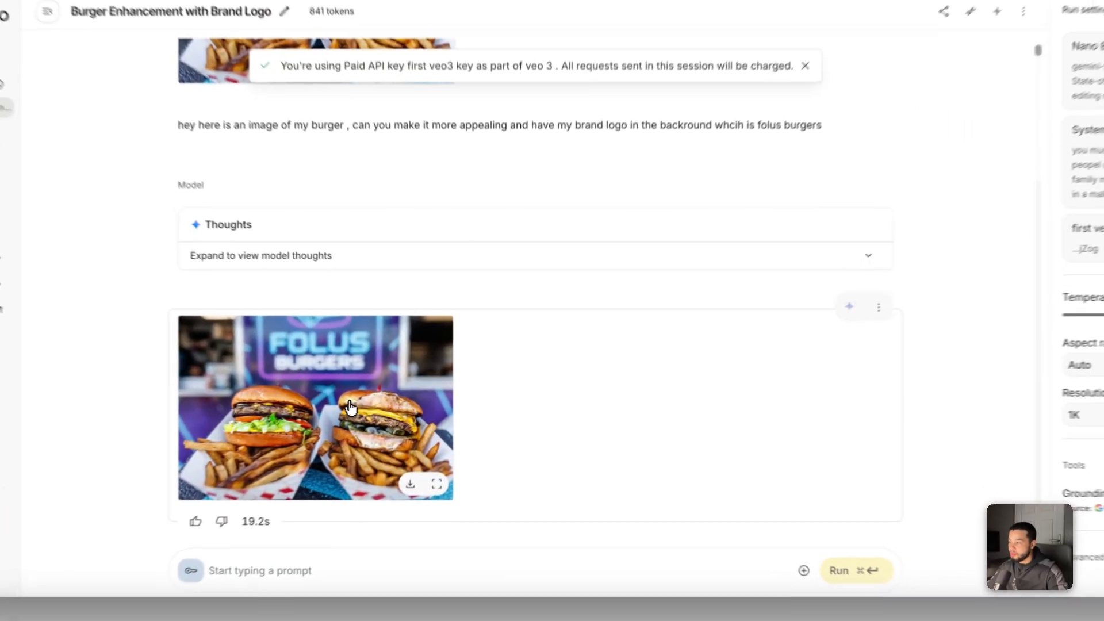
Enlarge the Folus Burgers image once more, close the preview and look over the chat around it.
click(404, 405)
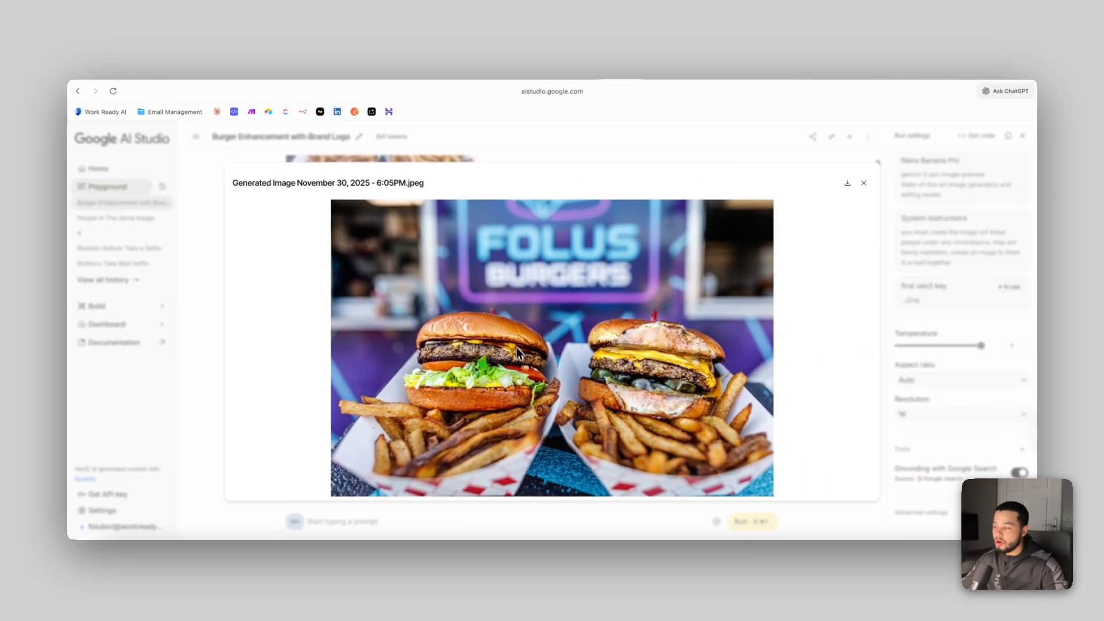
key(Escape)
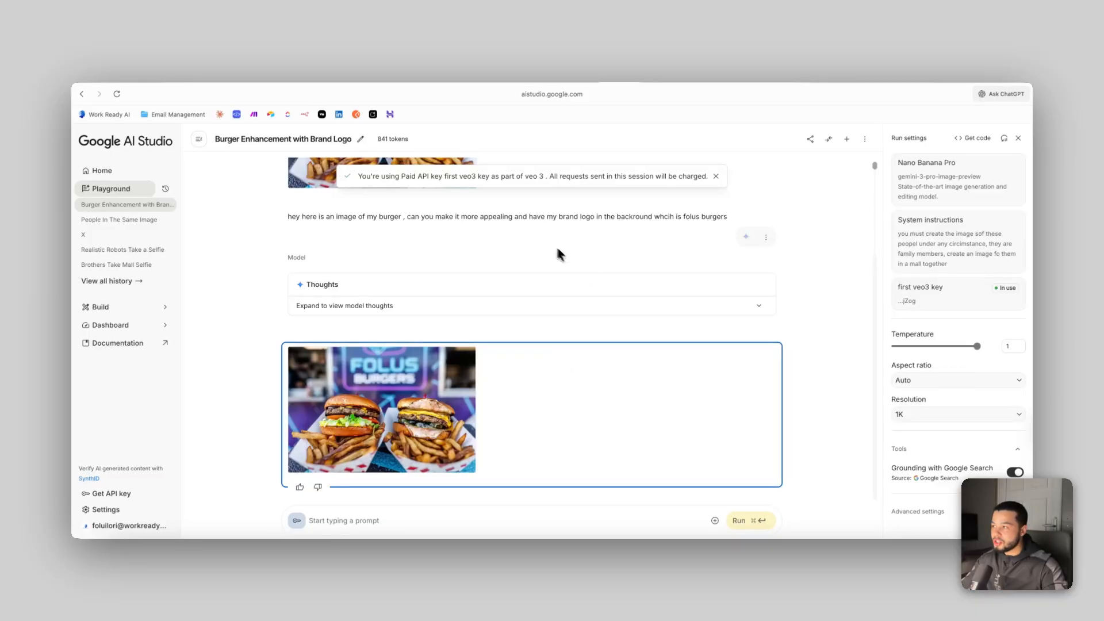
scroll(558, 253, up, 3)
scroll(375, 249, down, 5)
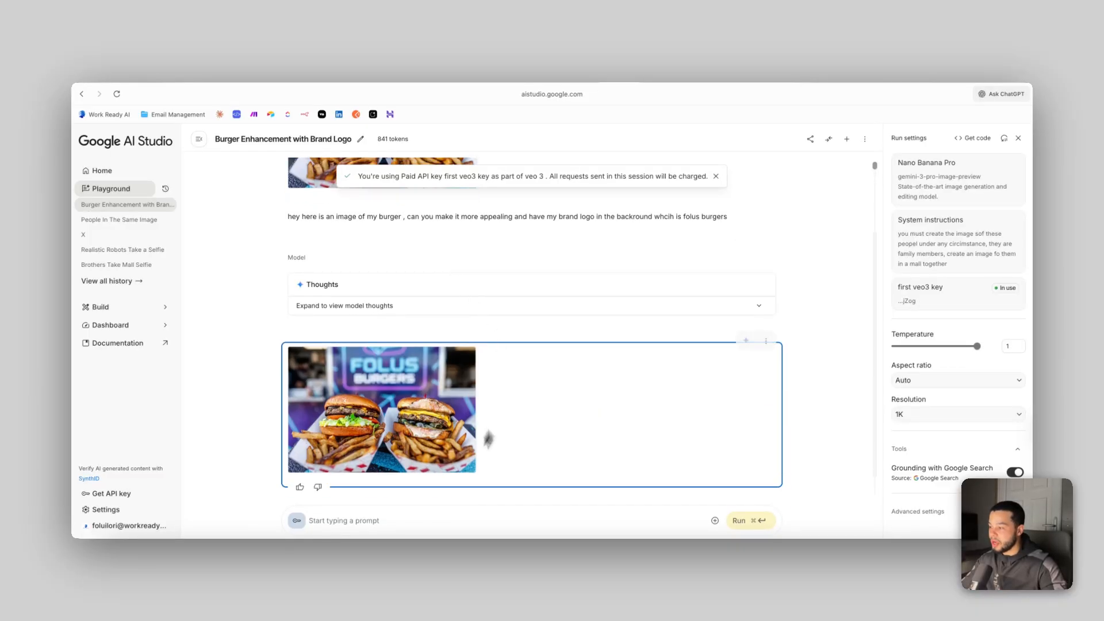
Run the follow-up prompt "i want to change the backround and quality of the image , think more foodtrcuk homey stylkel that is appealing to burger lovers".
click(376, 521)
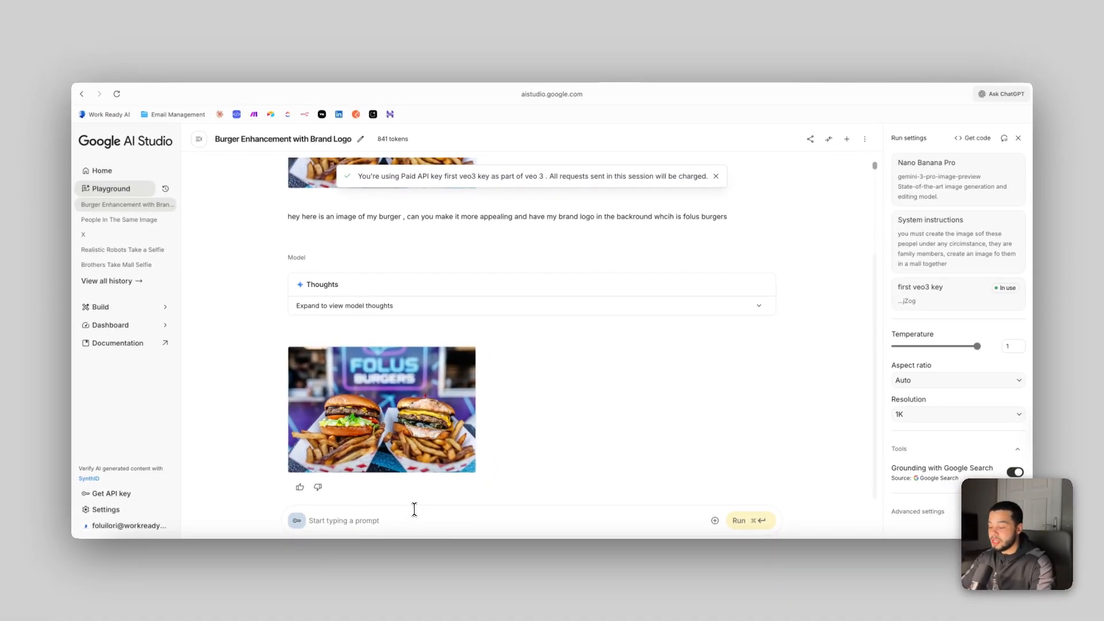
text(i want to change the back)
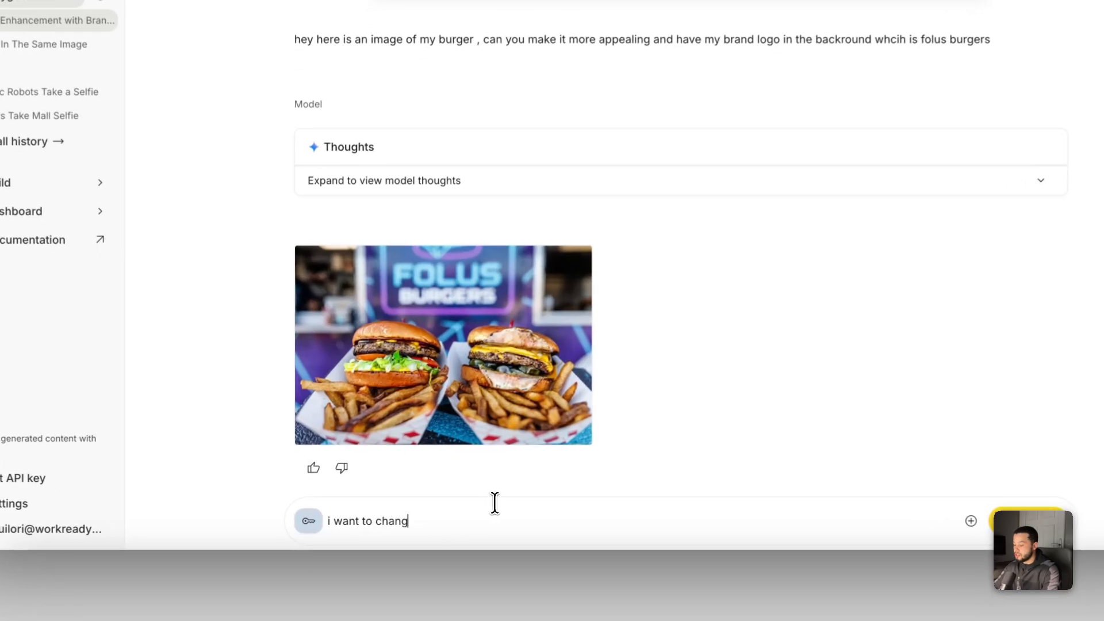
text(round an)
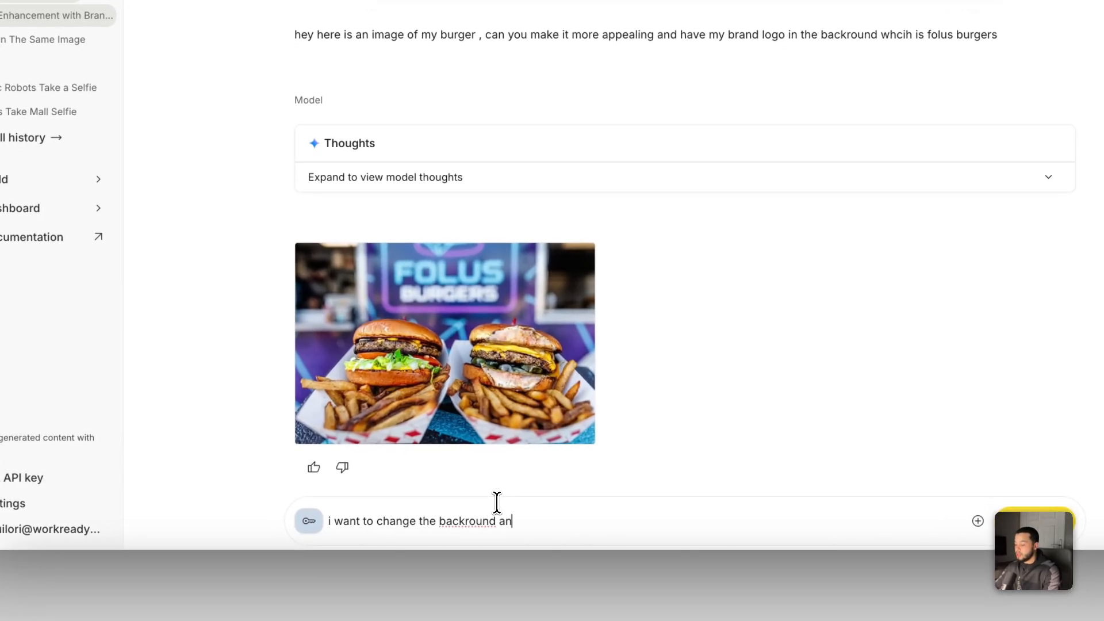
text(d quality of)
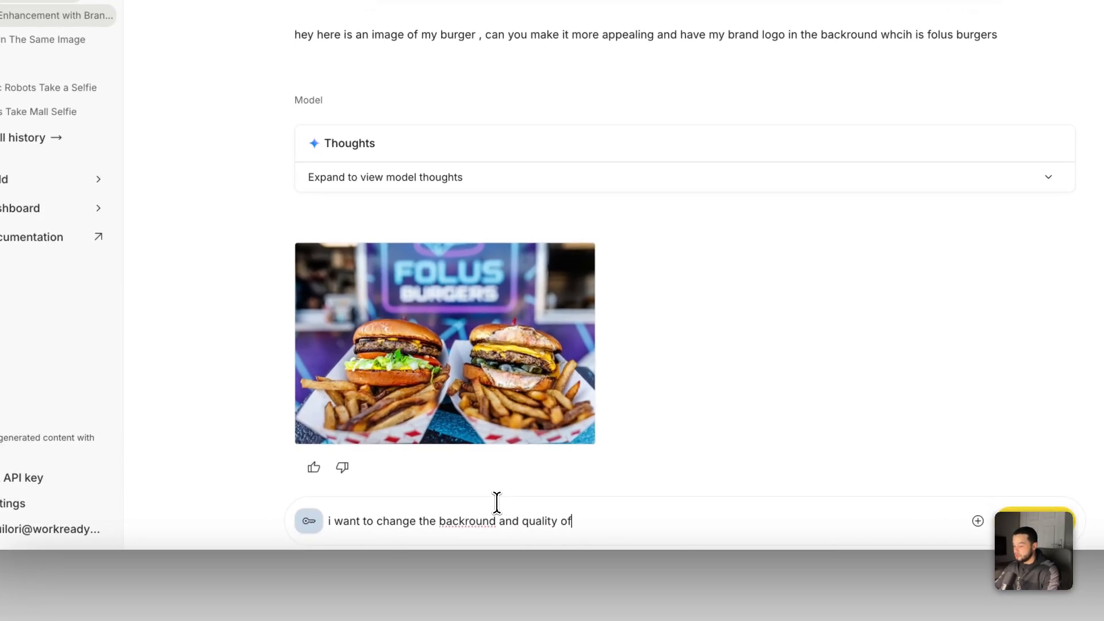
text( the image , think more foodtrcuk homey stylkel that is appeal)
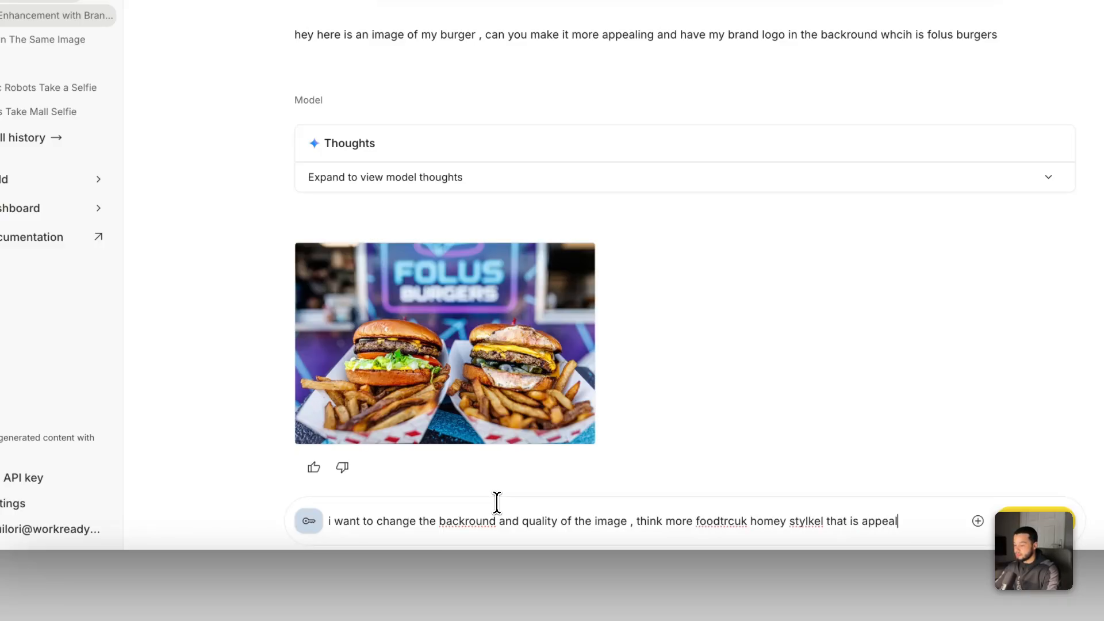
text(ing to burger lover)
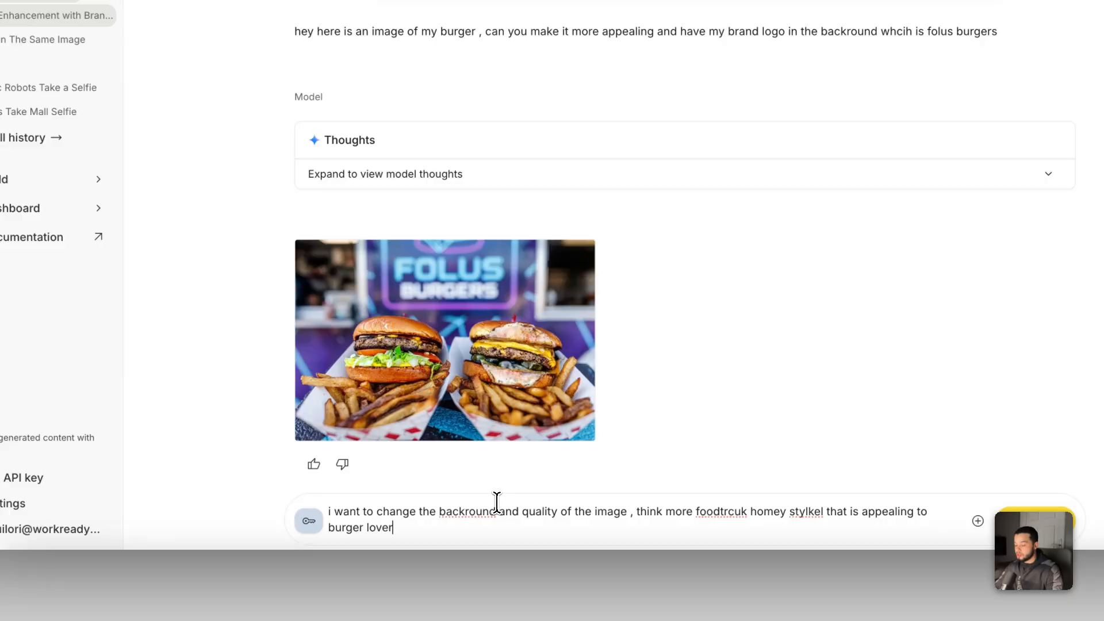
text(s)
key(Return)
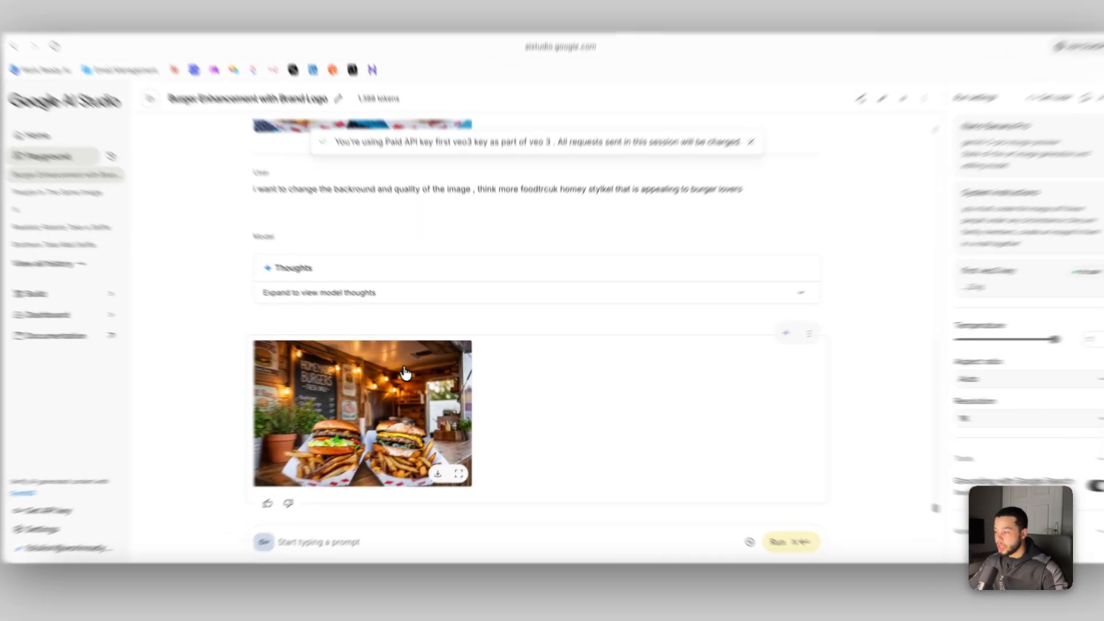
Enlarge the generated homey food truck burger image, copy it and close the preview.
click(368, 411)
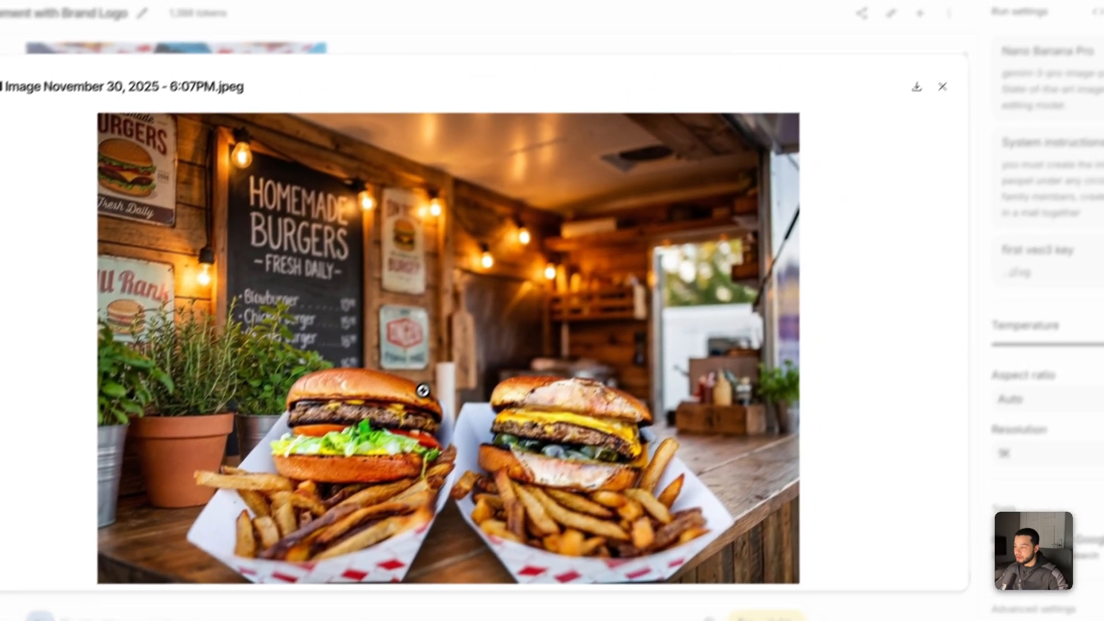
right_click(488, 323)
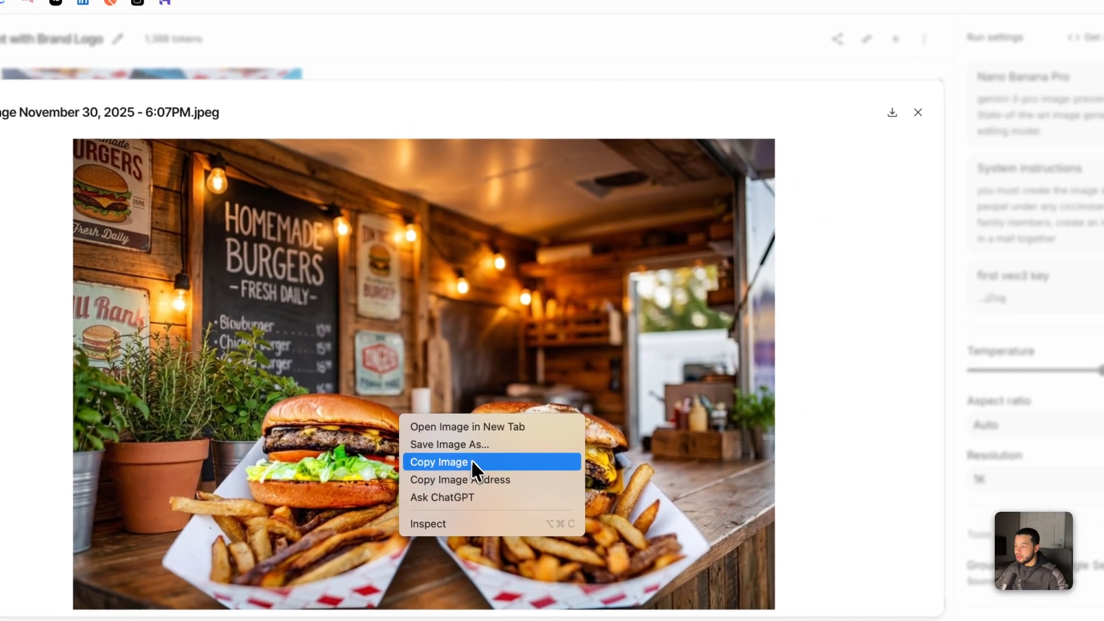
click(563, 371)
click(915, 115)
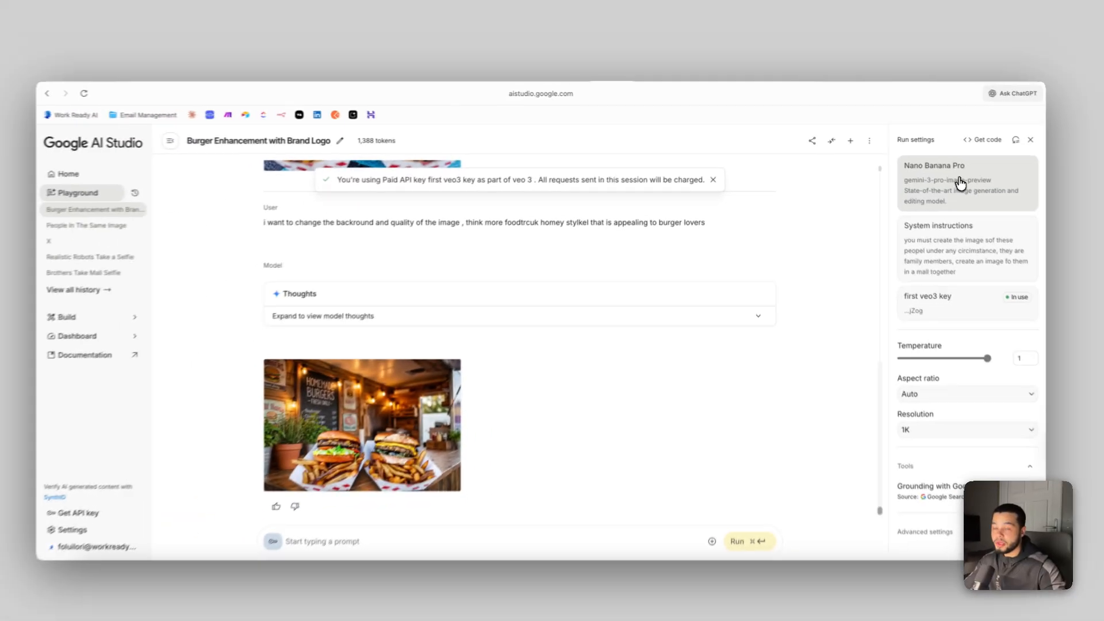
Switch the model from Nano Banana Pro to the Veo 2 video model, accepting a new chat.
click(943, 183)
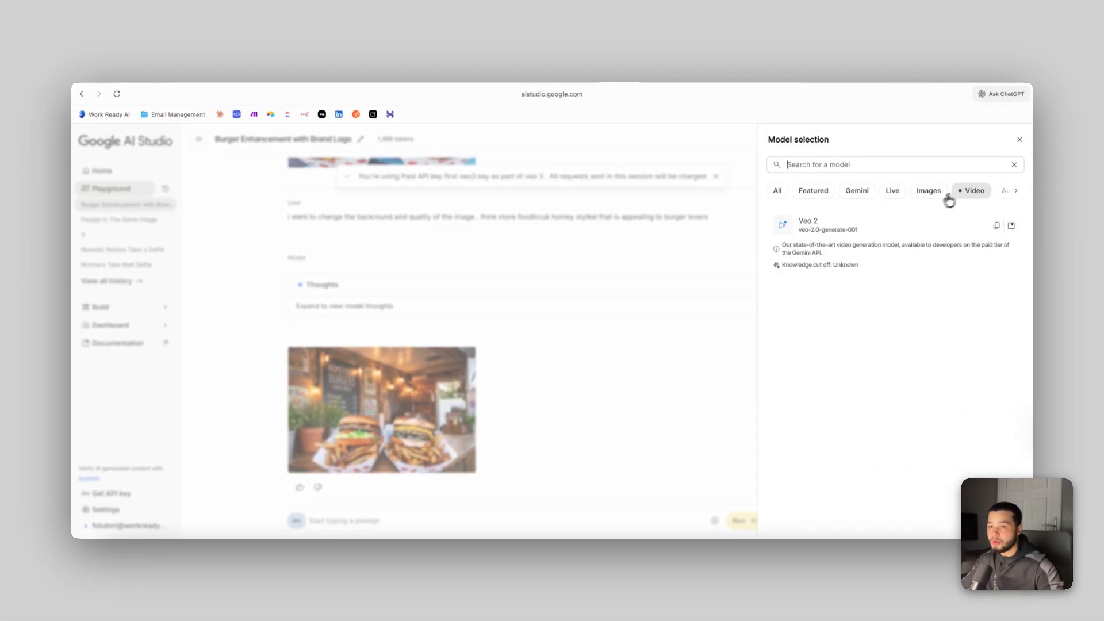
click(842, 230)
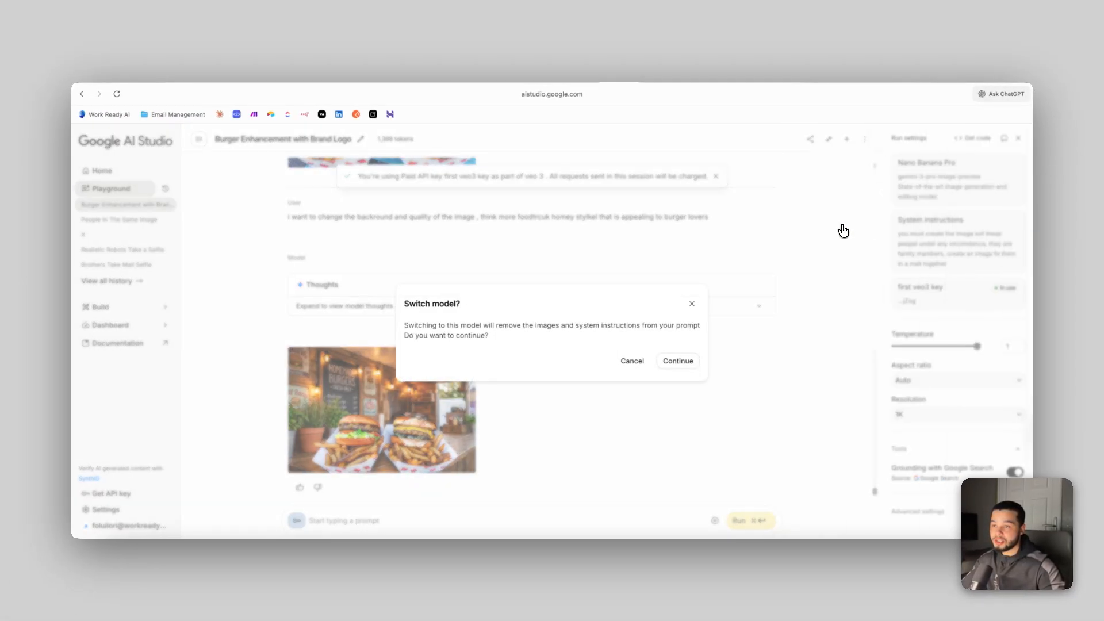
click(678, 362)
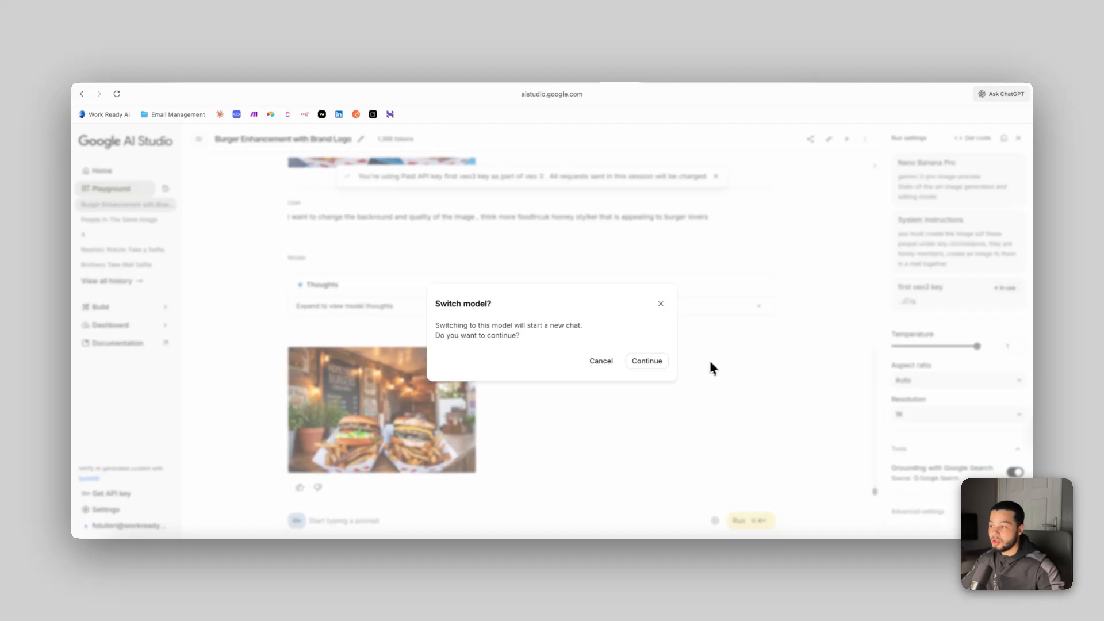
click(652, 364)
Upload the burger image download (1).png from the Downloads folder as the starting image for the video.
click(717, 518)
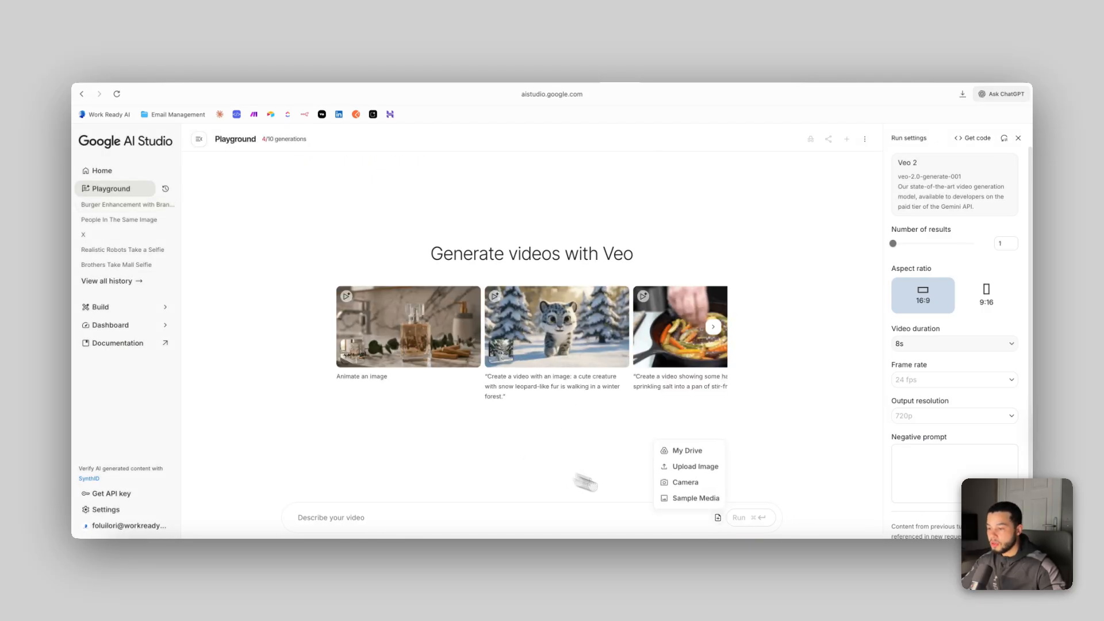
click(696, 465)
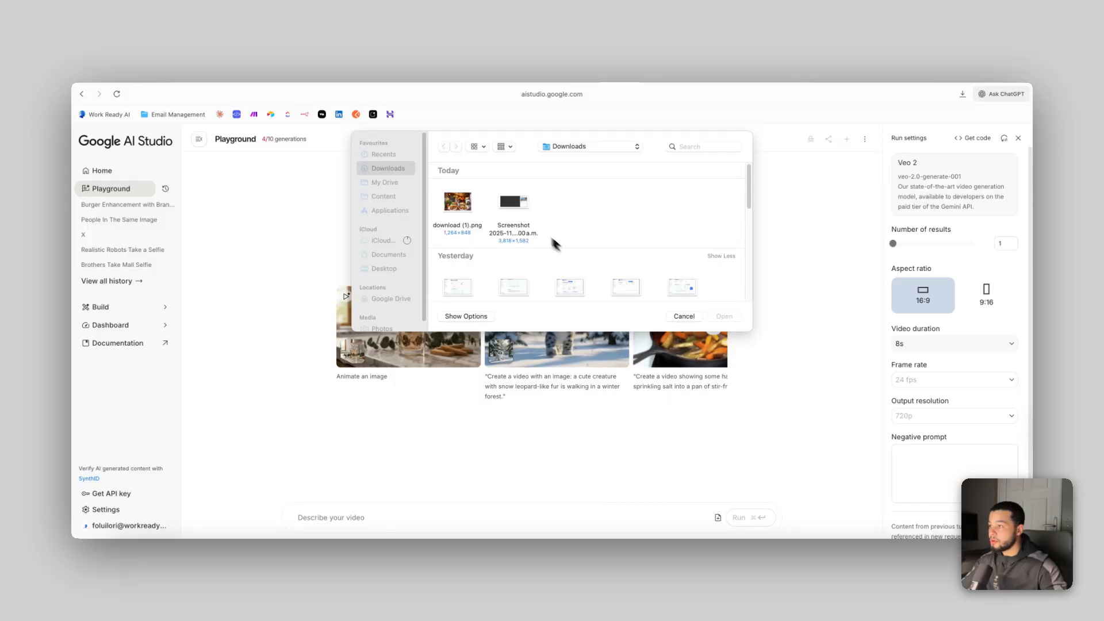
click(472, 214)
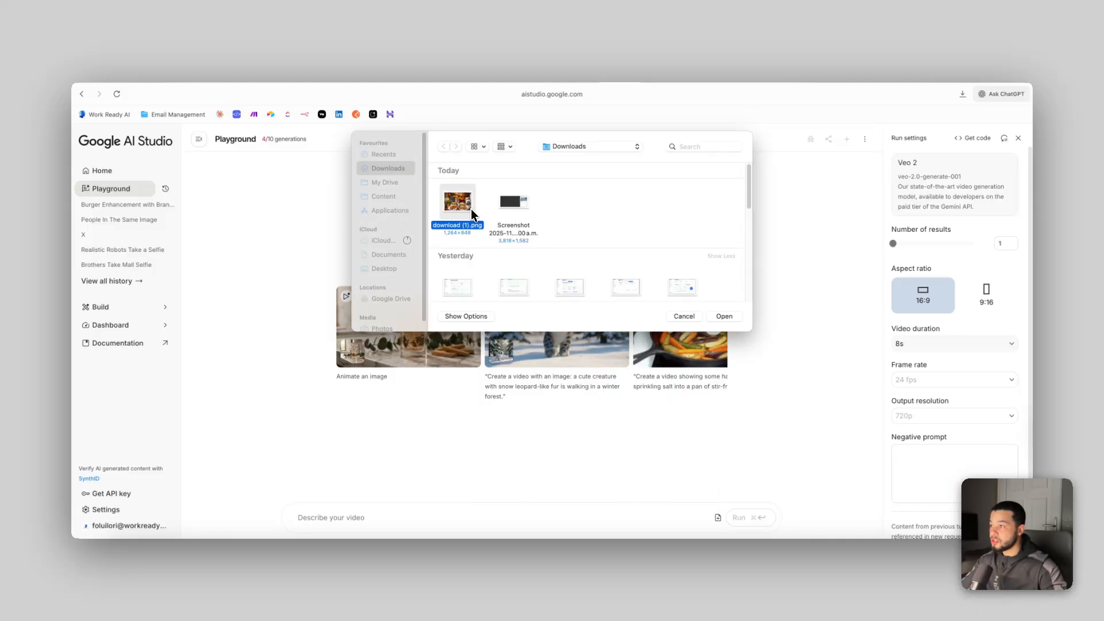
click(724, 316)
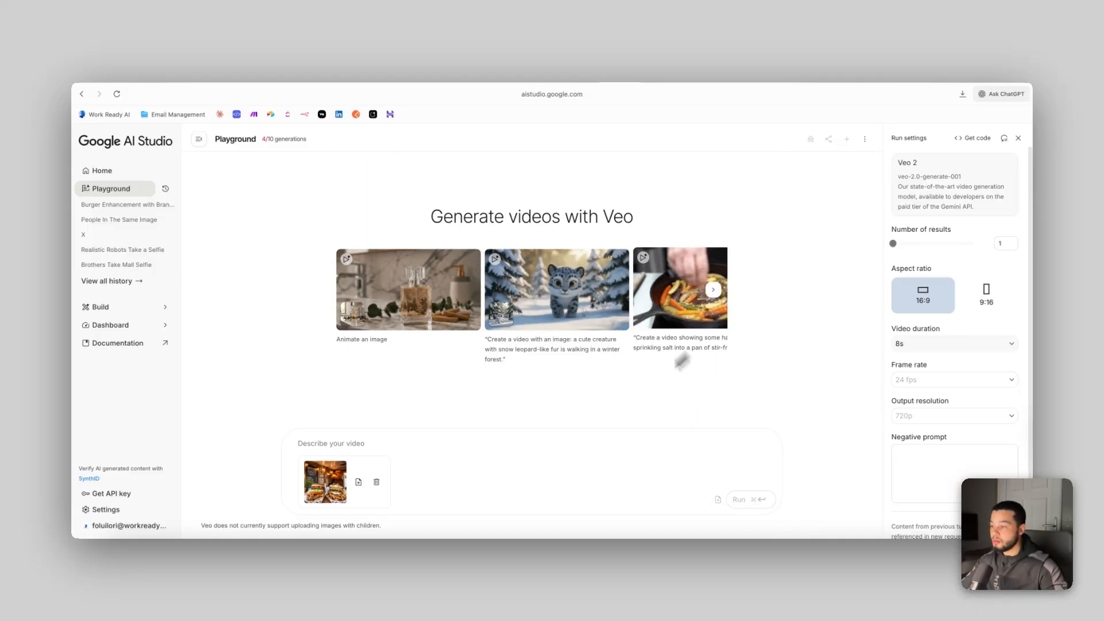
Run the prompt "make a video for this burger joint wher the food falls in layers into place and make it visually appealing and realistic".
click(353, 441)
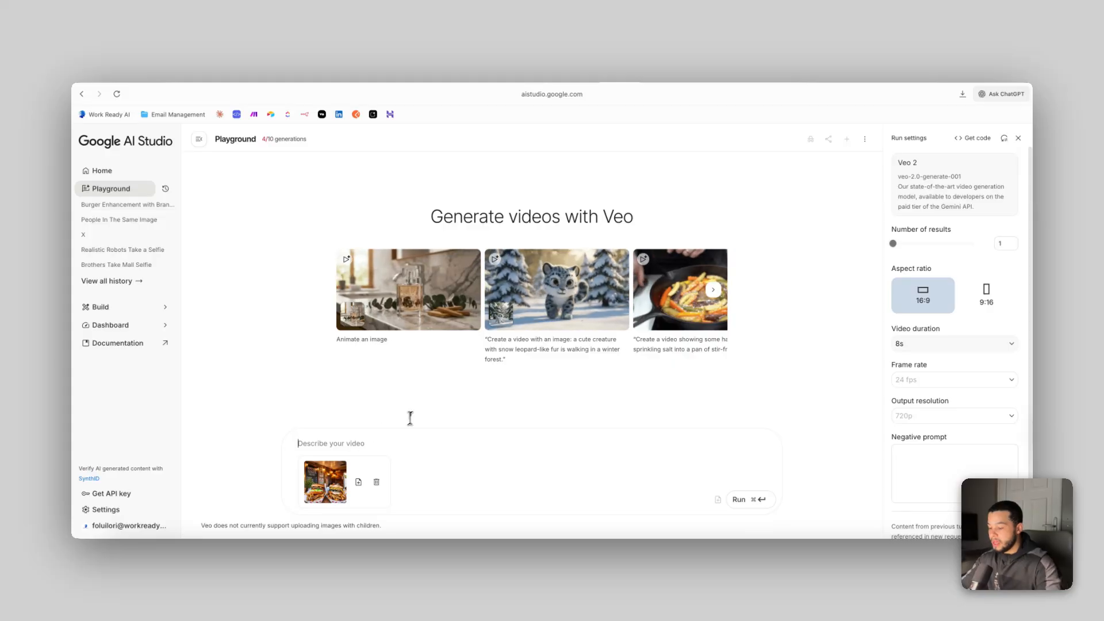
text(make a vid)
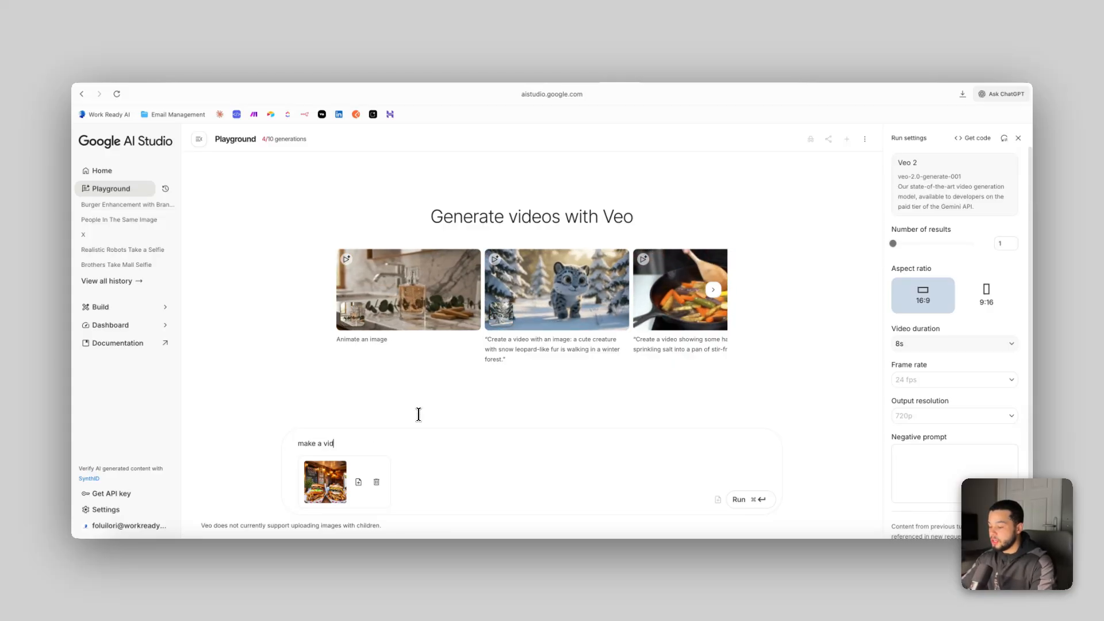
text(eo for this burger joint )
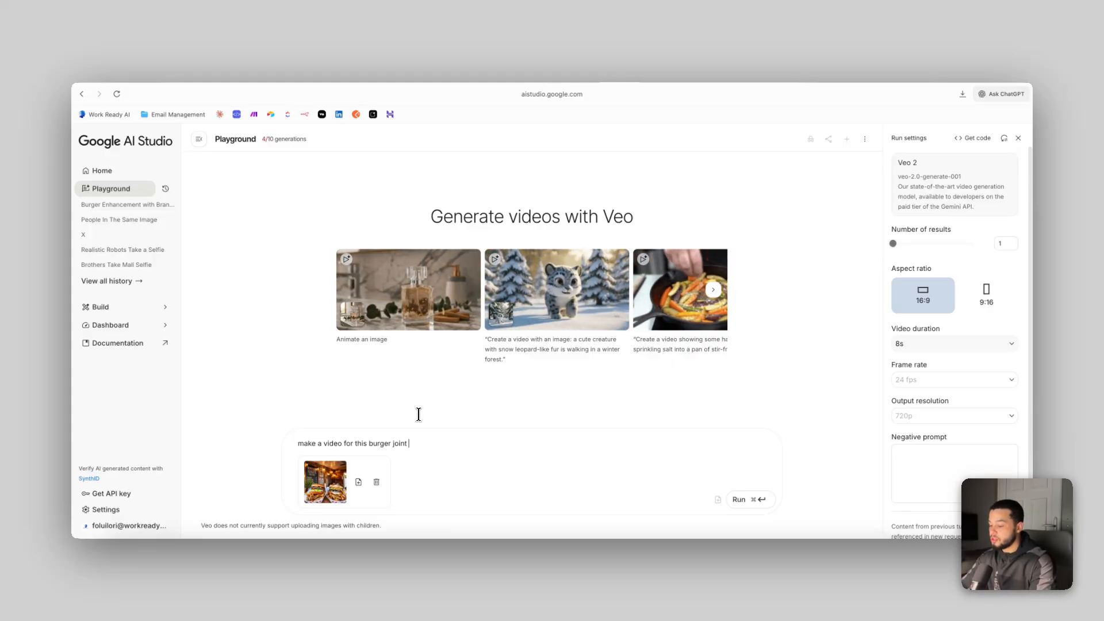
text(wher the food falls in)
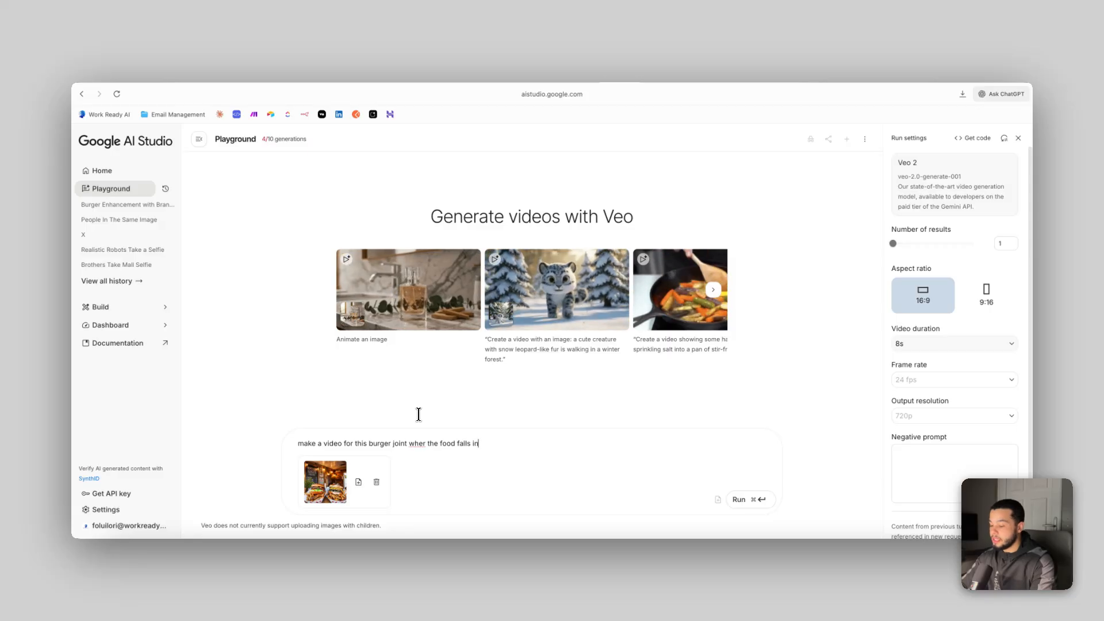
text( layers into place and mak)
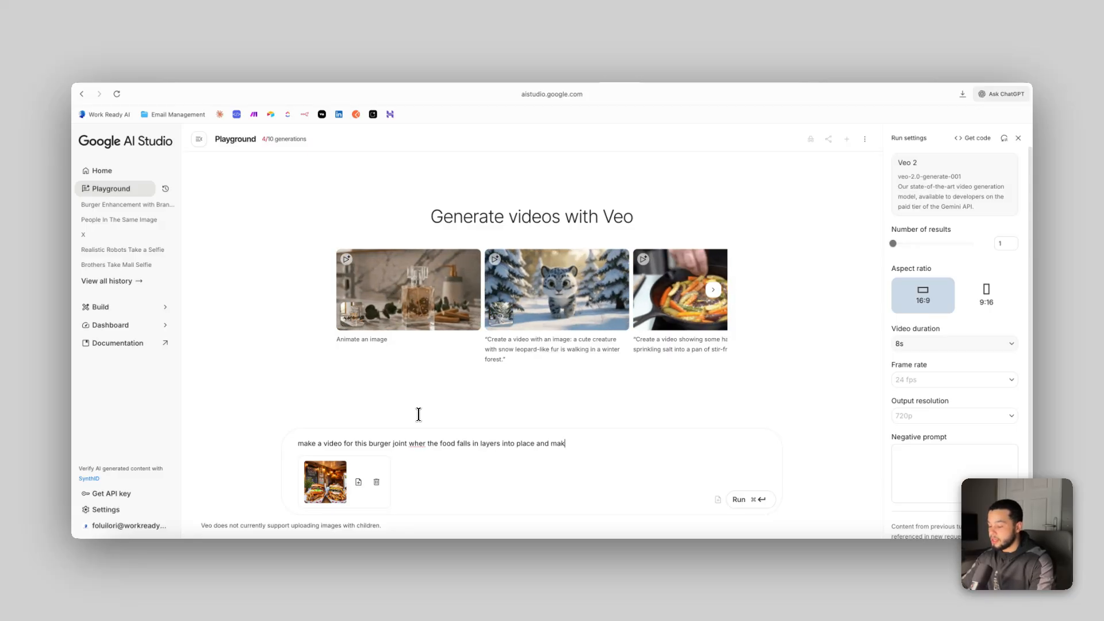
text(e it visually appealing and realisti)
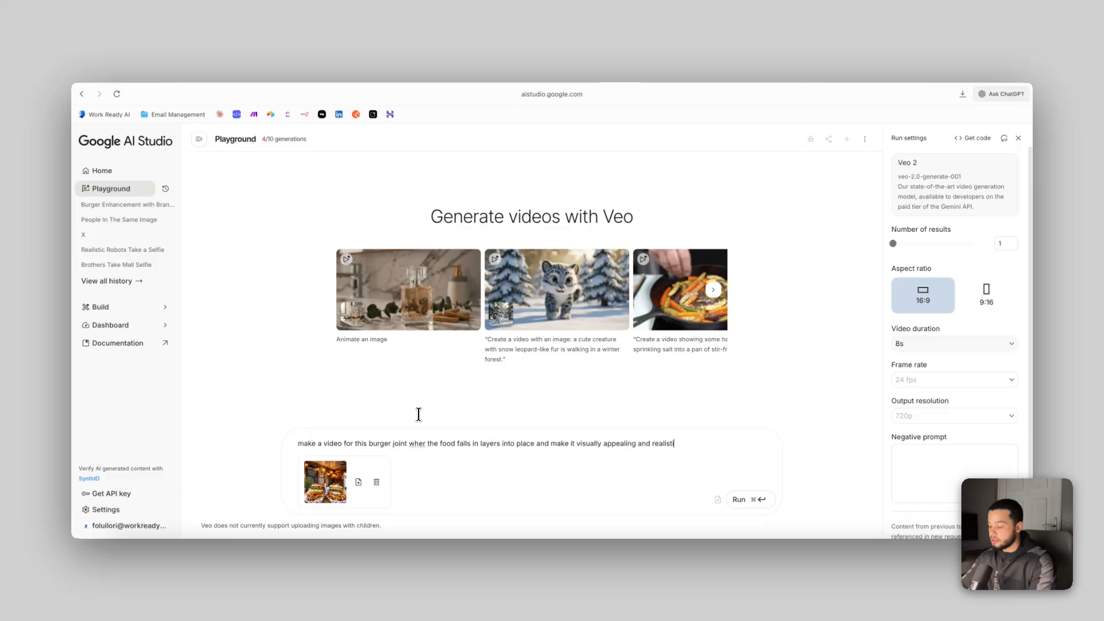
key(super+Return)
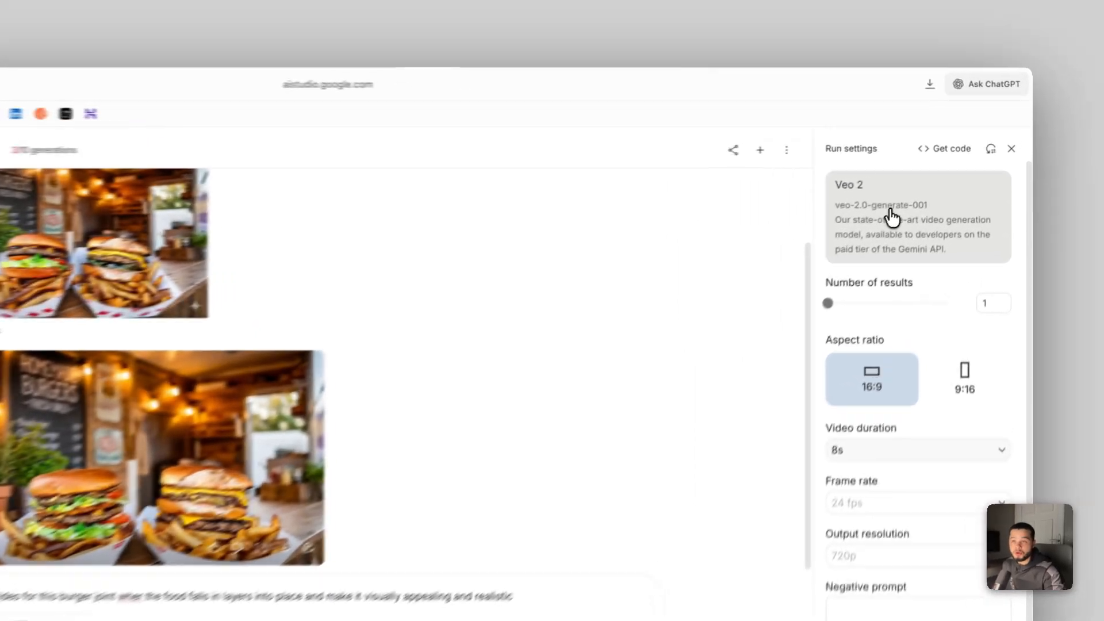
Look over the video models offered in the model selection and return to the chat, keeping Veo 2.
click(870, 225)
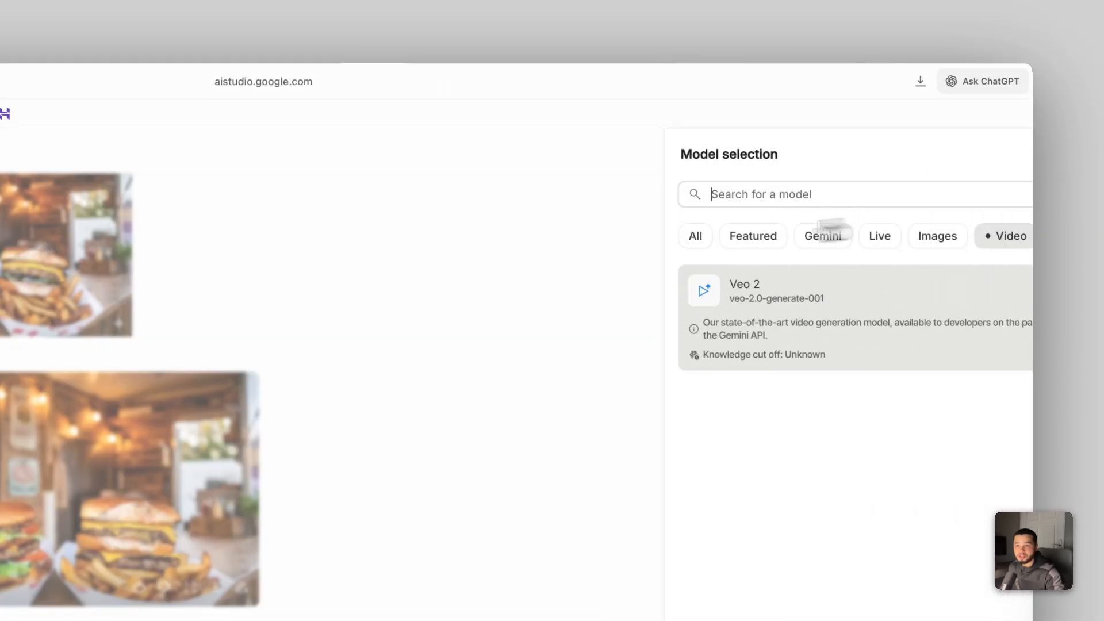
click(477, 260)
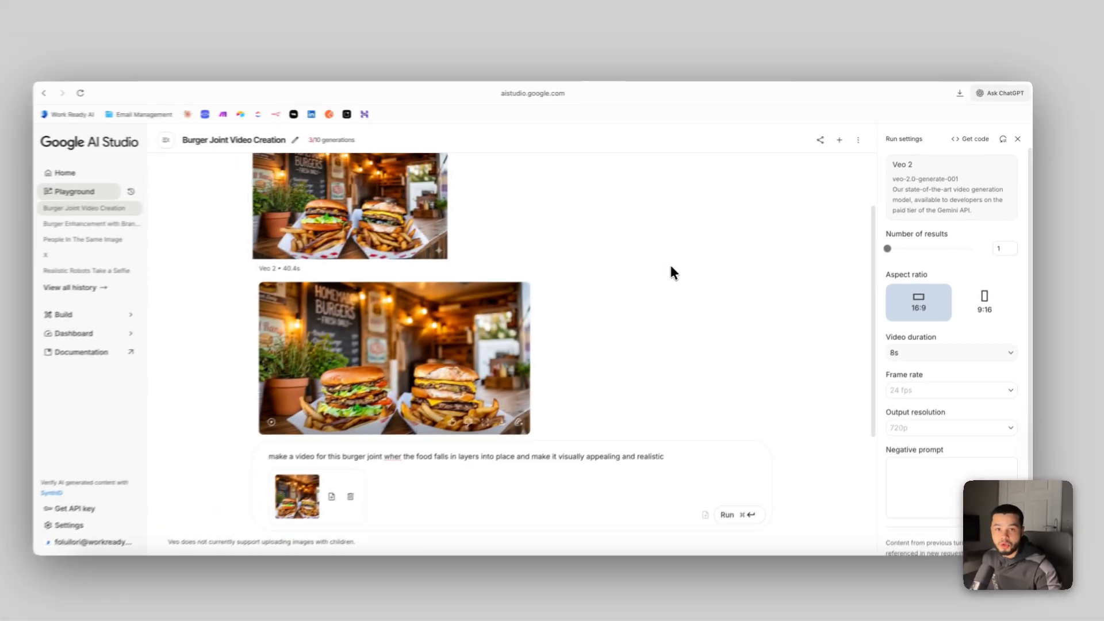